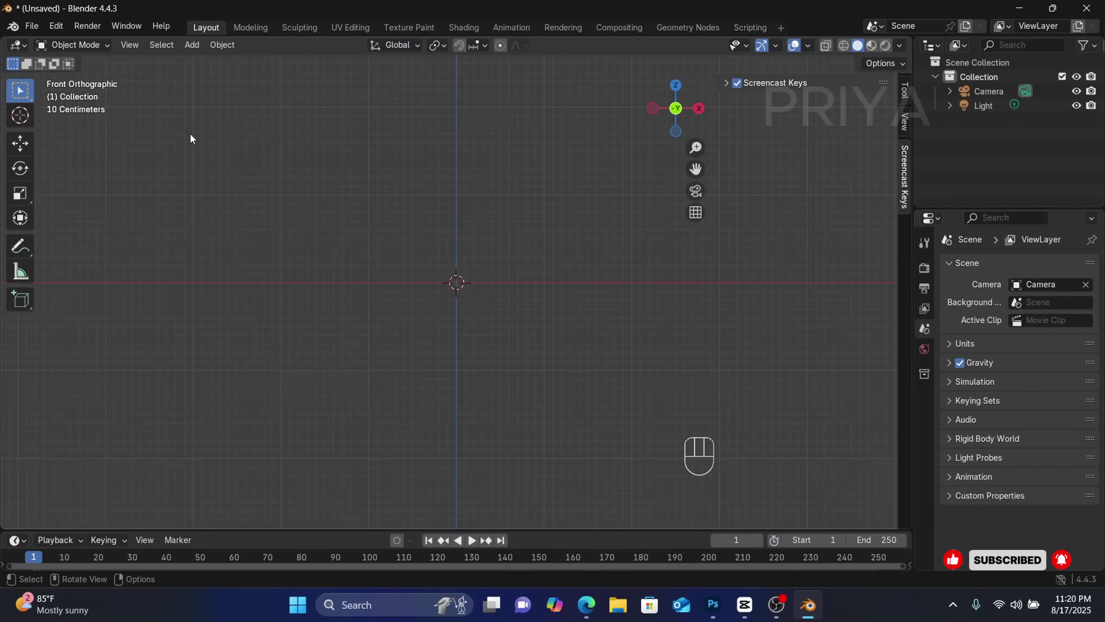
- Add a cube mesh at the origin and scale it uniformly to about 0.6
left_click(192, 45)
mouse_move(211, 64)
left_click(334, 75)
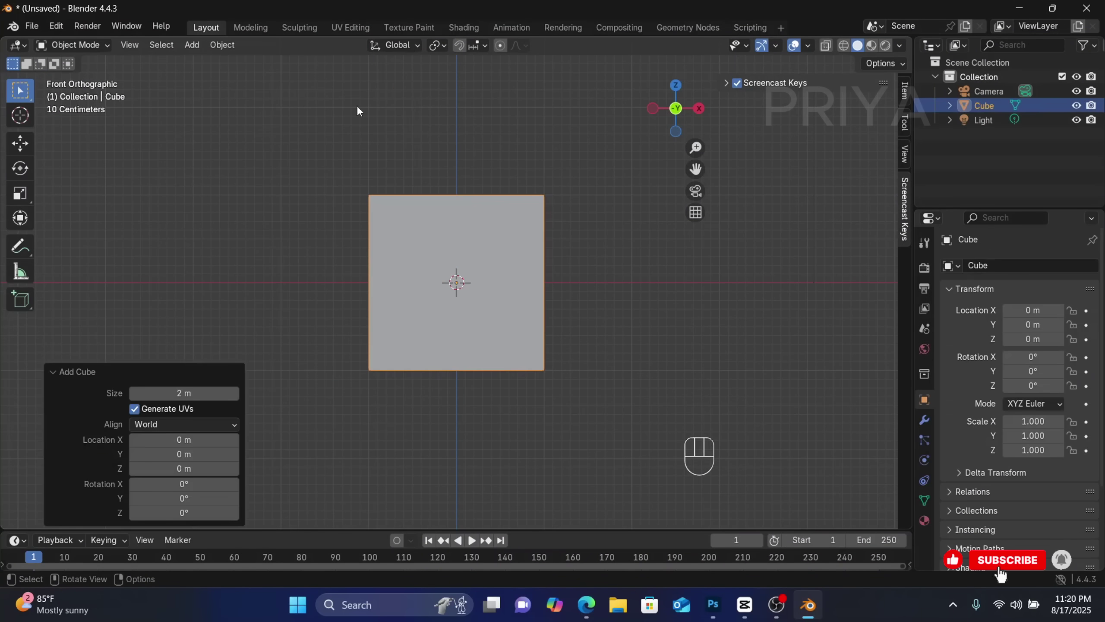
key("s")
left_click(487, 241)
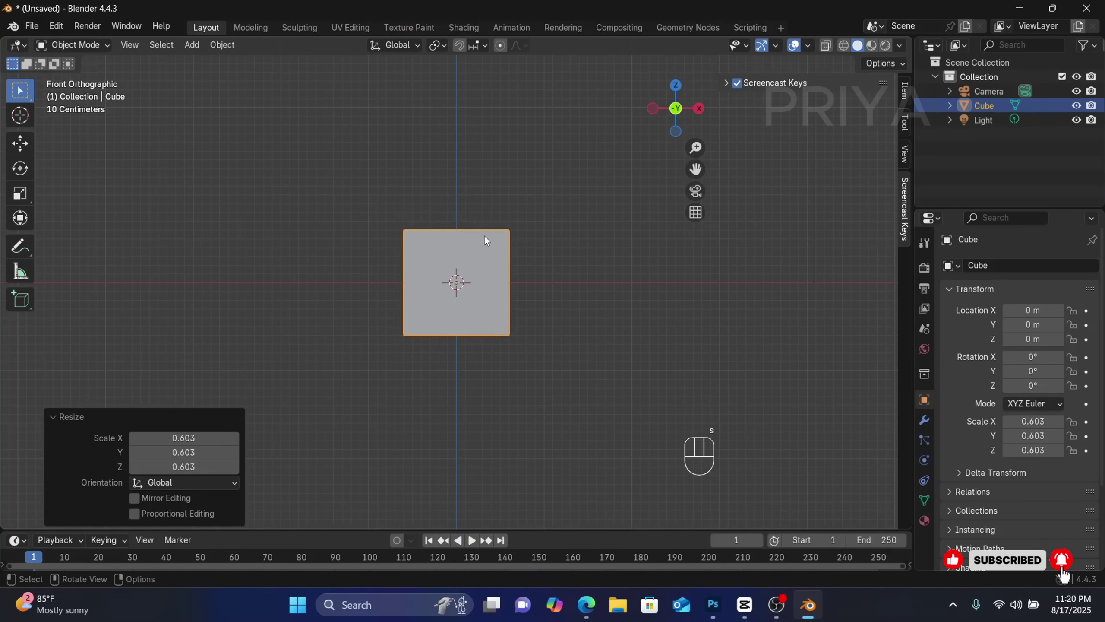
- Bevel all the cube's edges in Edit Mode with 6 segments and a width of 1 m to round it into a ball
middle_click_drag(481, 251, 488, 323)
key("Tab")
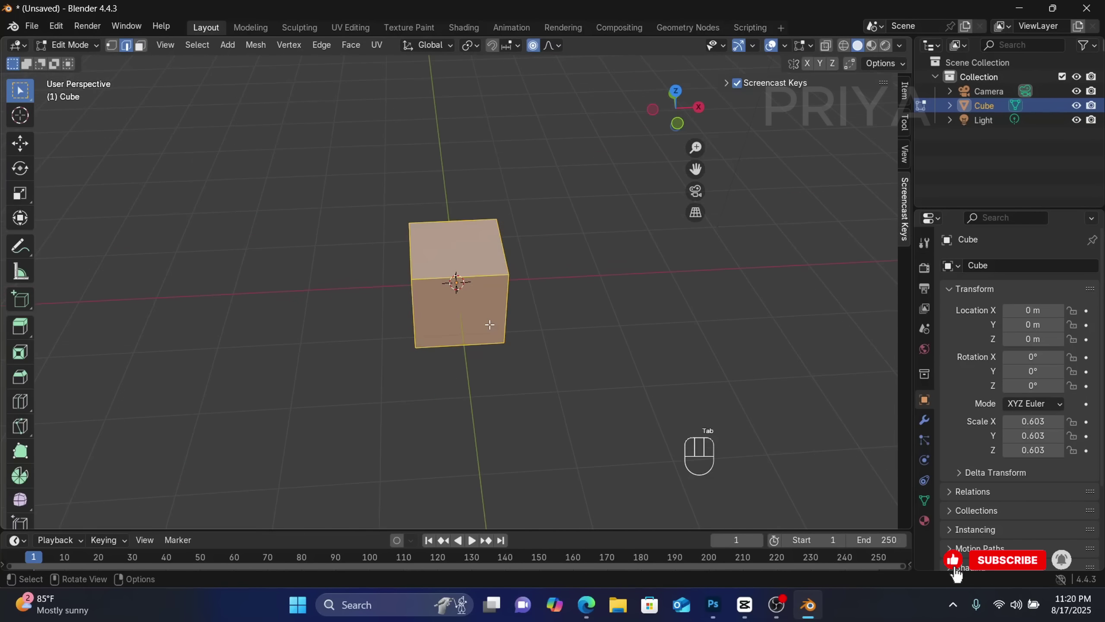
key("ctrl+b")
scroll(495, 344, "up", 5)
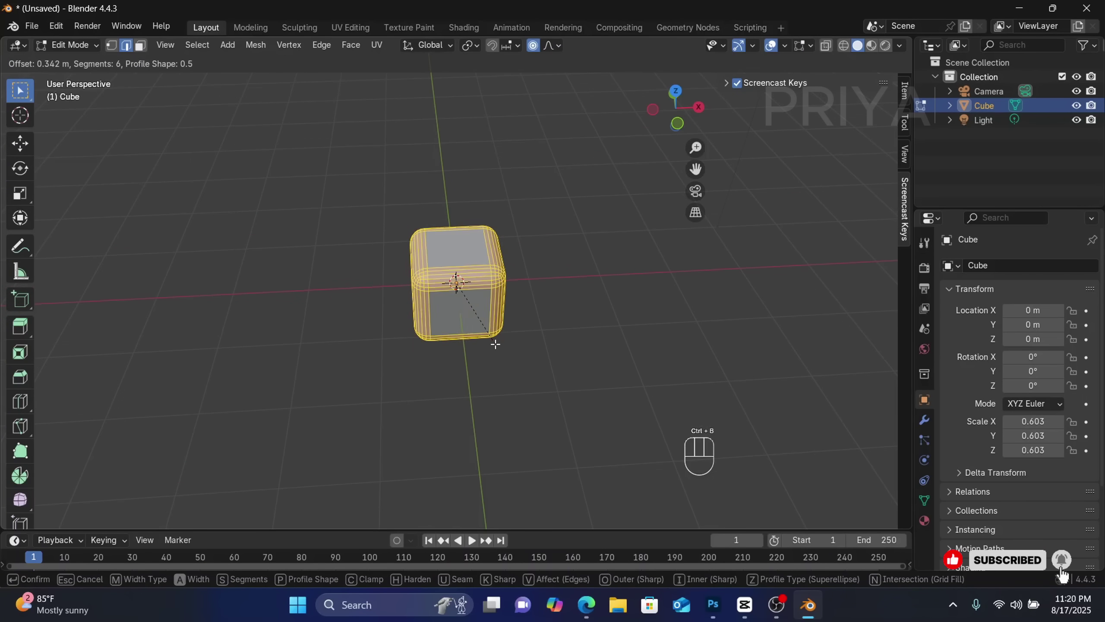
left_click(496, 375)
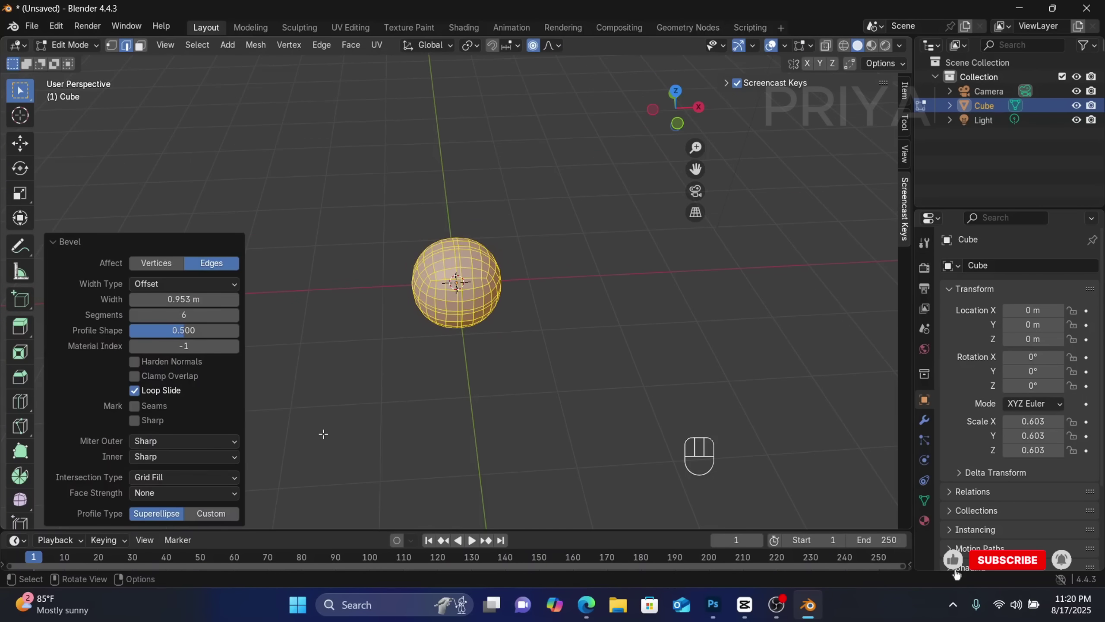
double_click(184, 299)
key("BackSpace")
type("1")
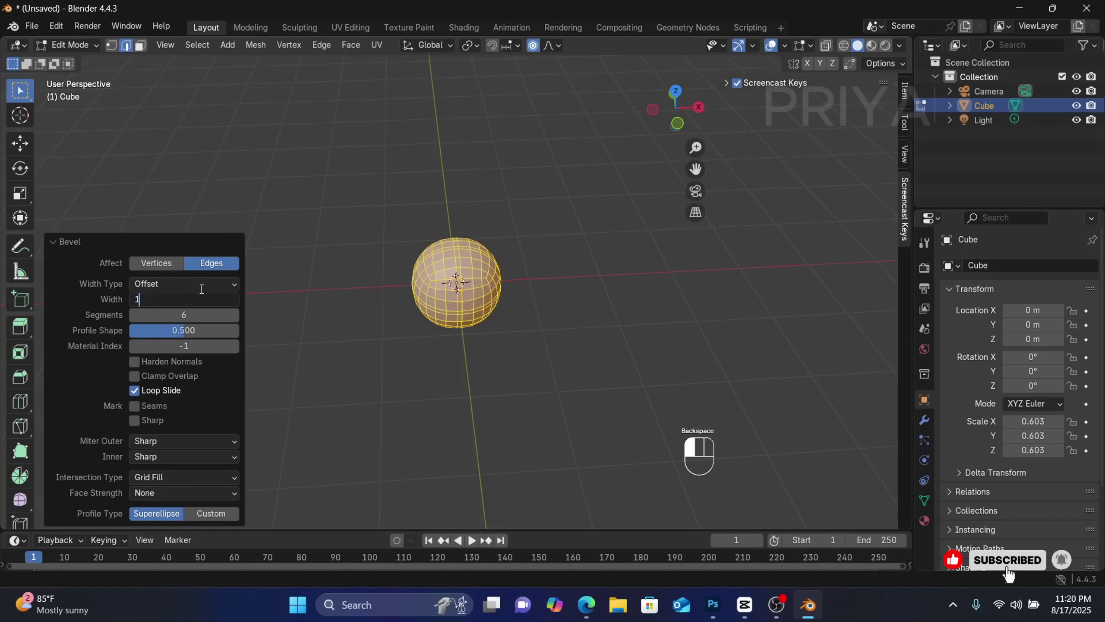
key("Return")
- Move the vertical centre edge loop, front and back, about 0.3 m down with smooth proportional editing to form a heart, and return to Object Mode
key("KP_1")
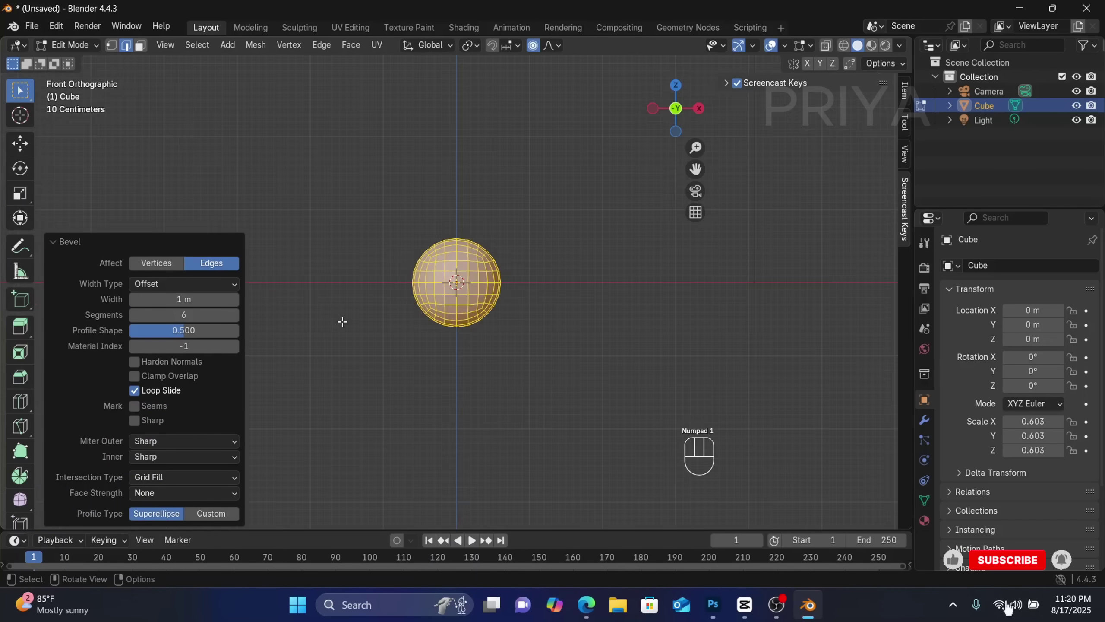
scroll(360, 225, "up", 4)
left_click(407, 166)
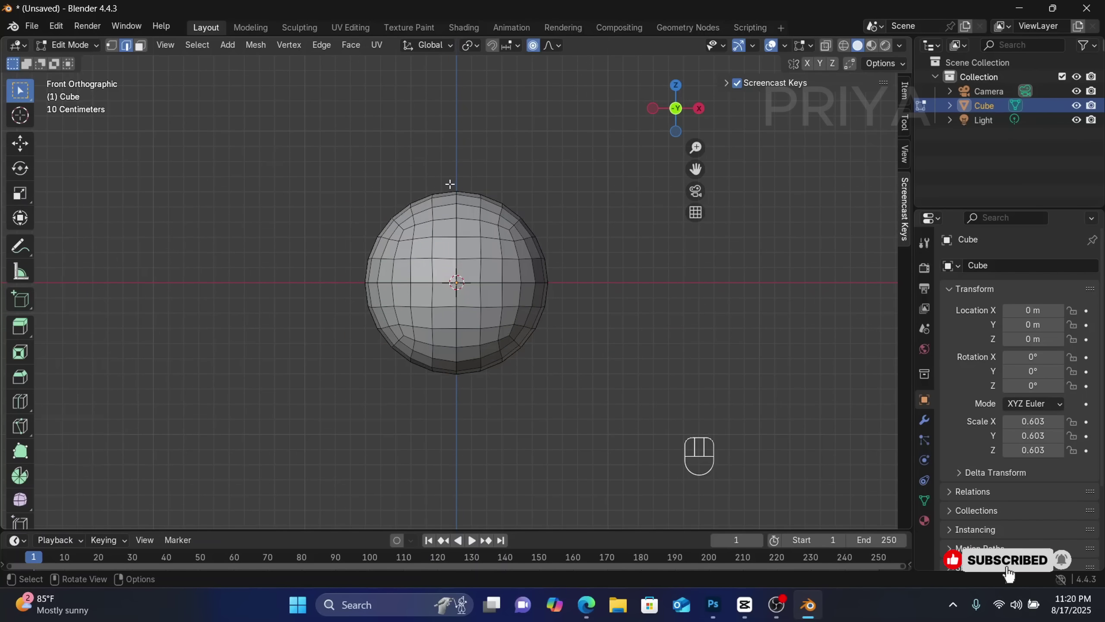
left_click_drag(449, 182, 464, 267)
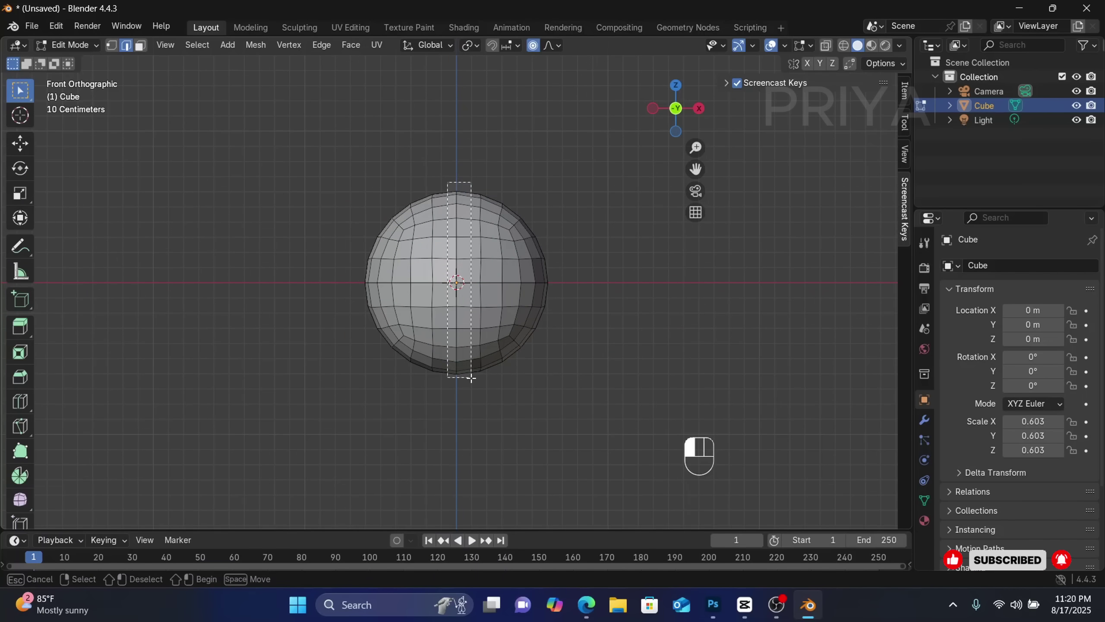
left_click_drag(472, 378, 464, 407)
key("ctrl+KP_1")
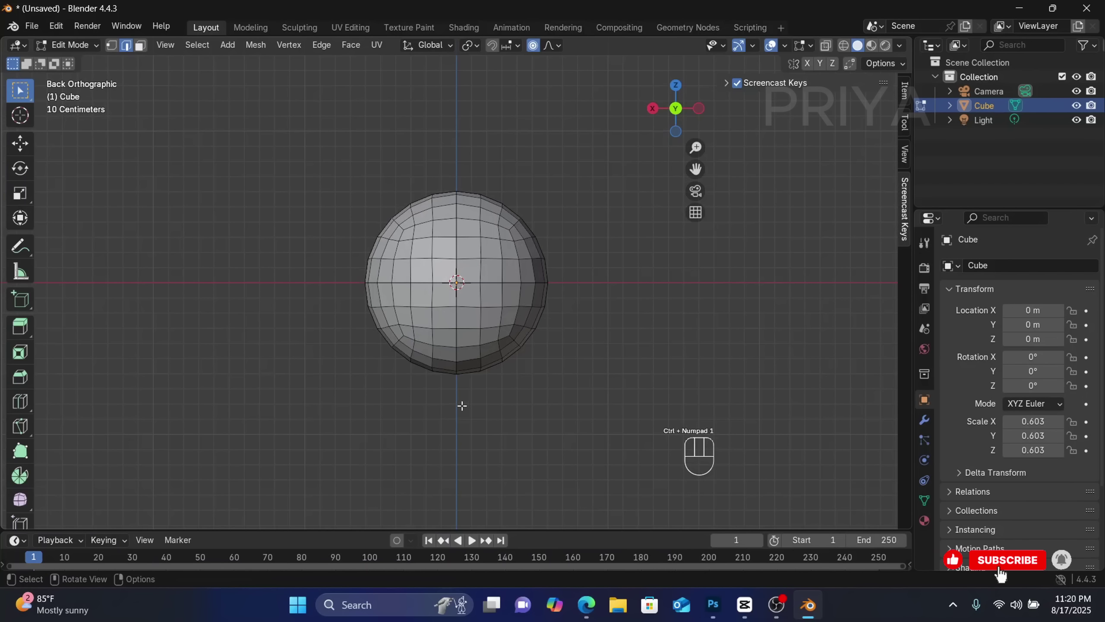
left_click_drag(447, 182, 461, 392)
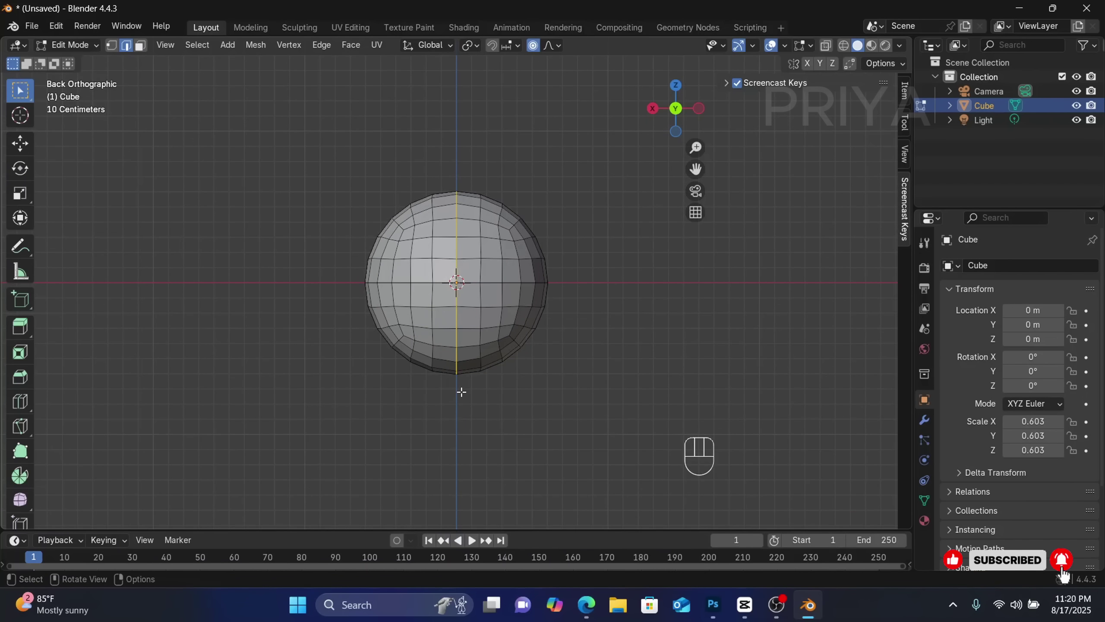
key("KP_1")
left_click_drag(451, 177, 457, 388, "shift")
key("ctrl+KP_1")
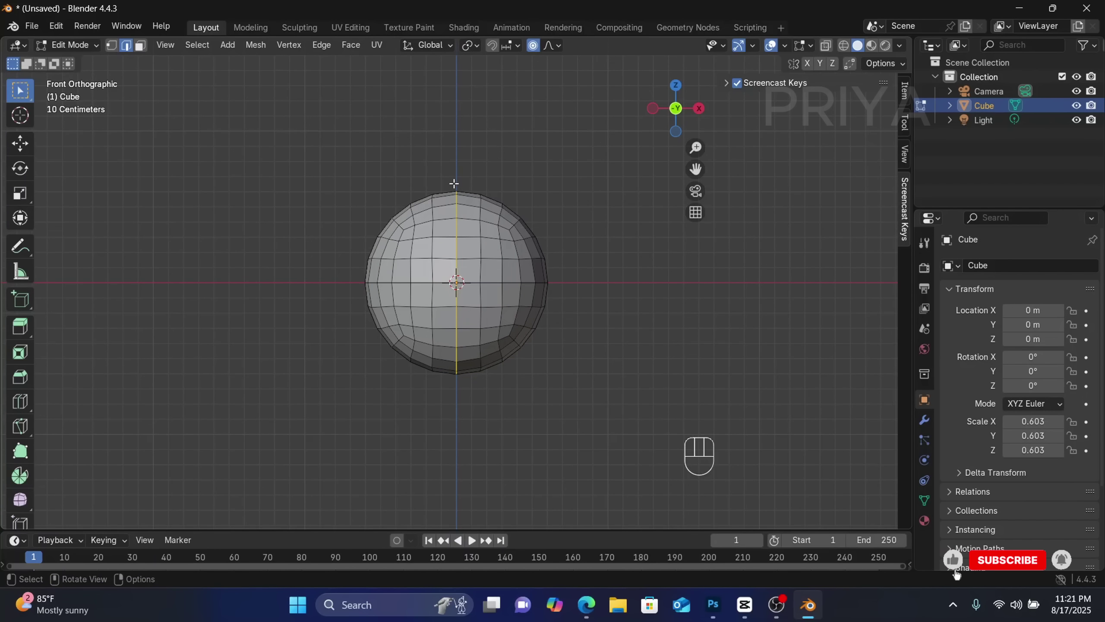
key("g")
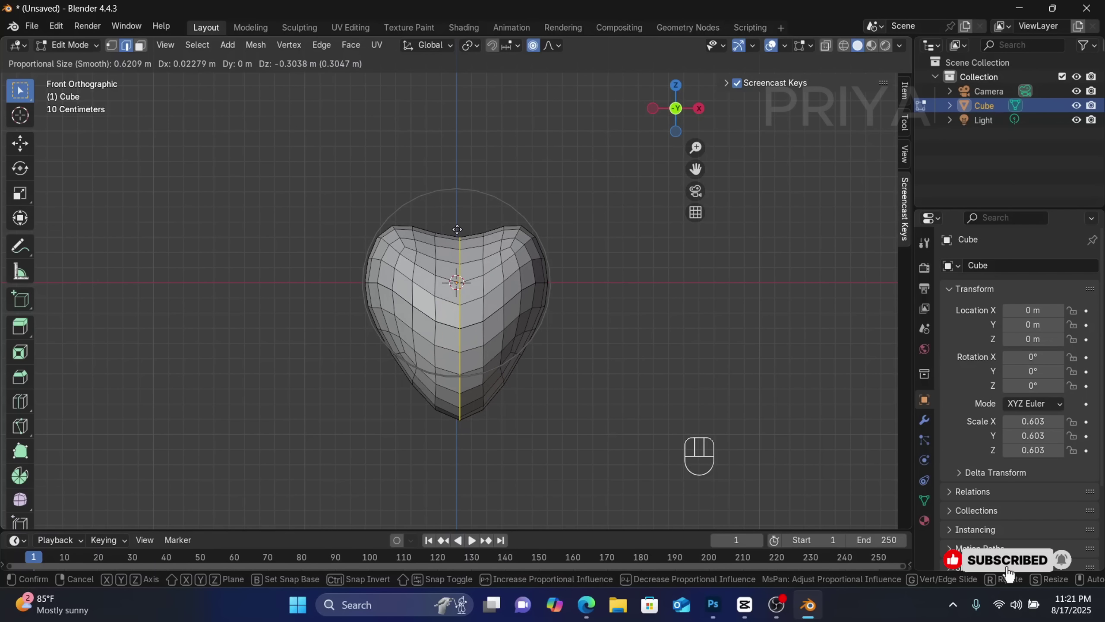
left_click(458, 228)
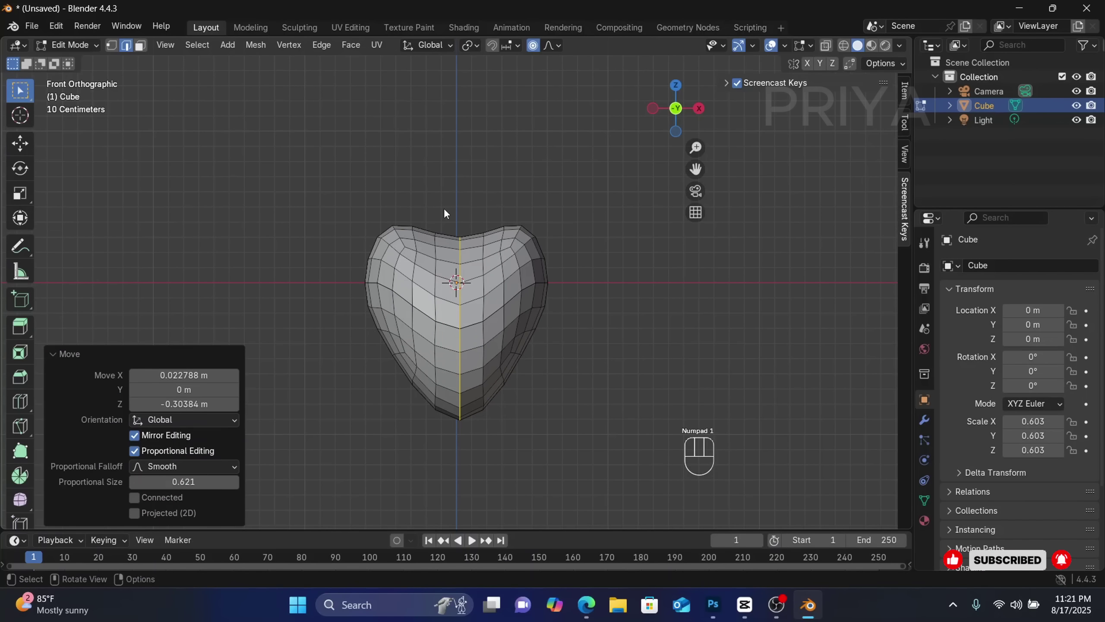
key("Tab")
- Flatten the heart to about 0.4 along the Y axis and enlarge it uniformly by about 1.43
middle_click_drag(556, 283, 411, 360)
key("s")
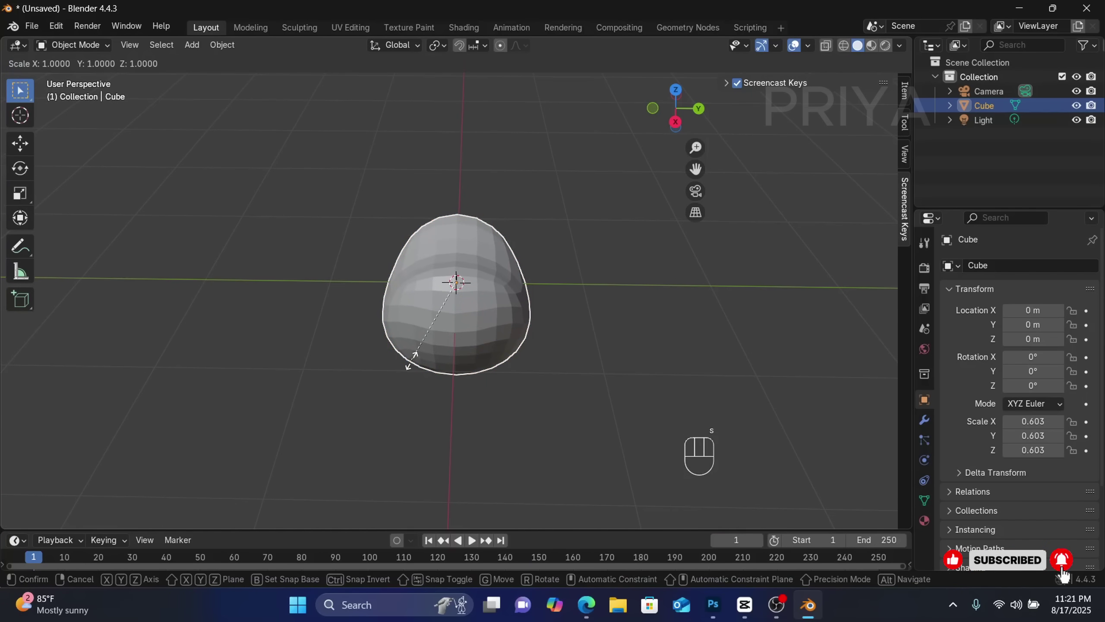
key("y")
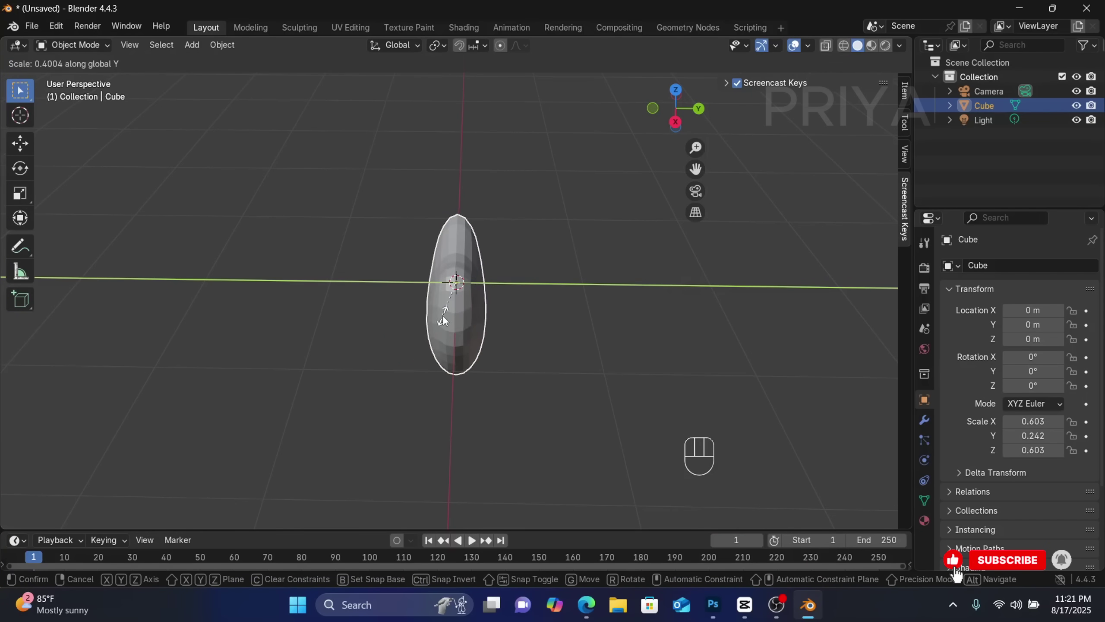
left_click(443, 320)
key("KP_1")
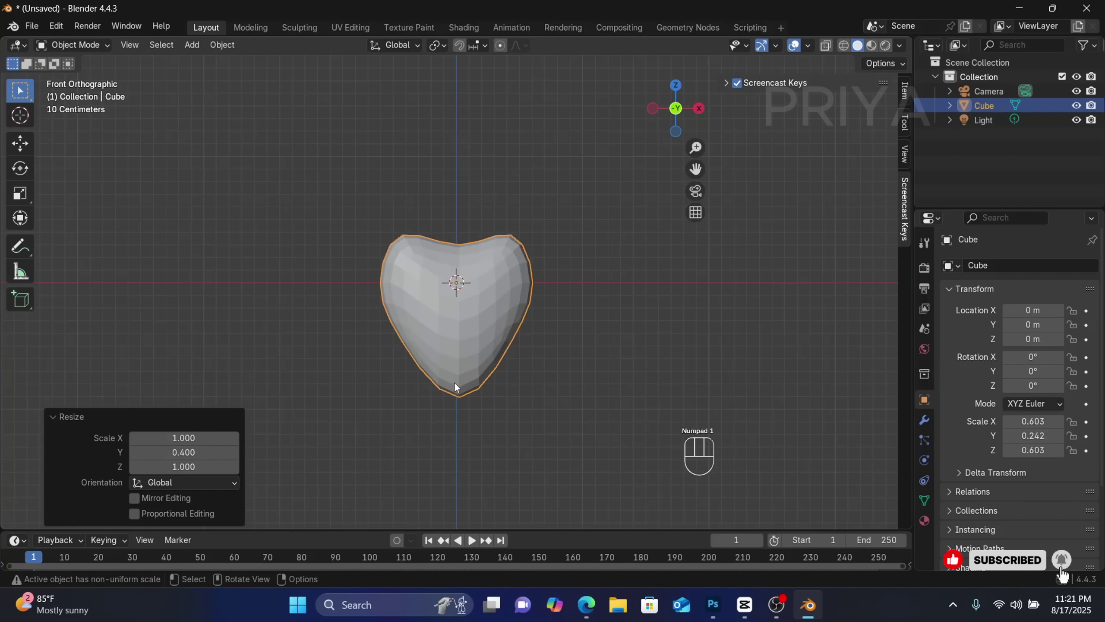
key("s")
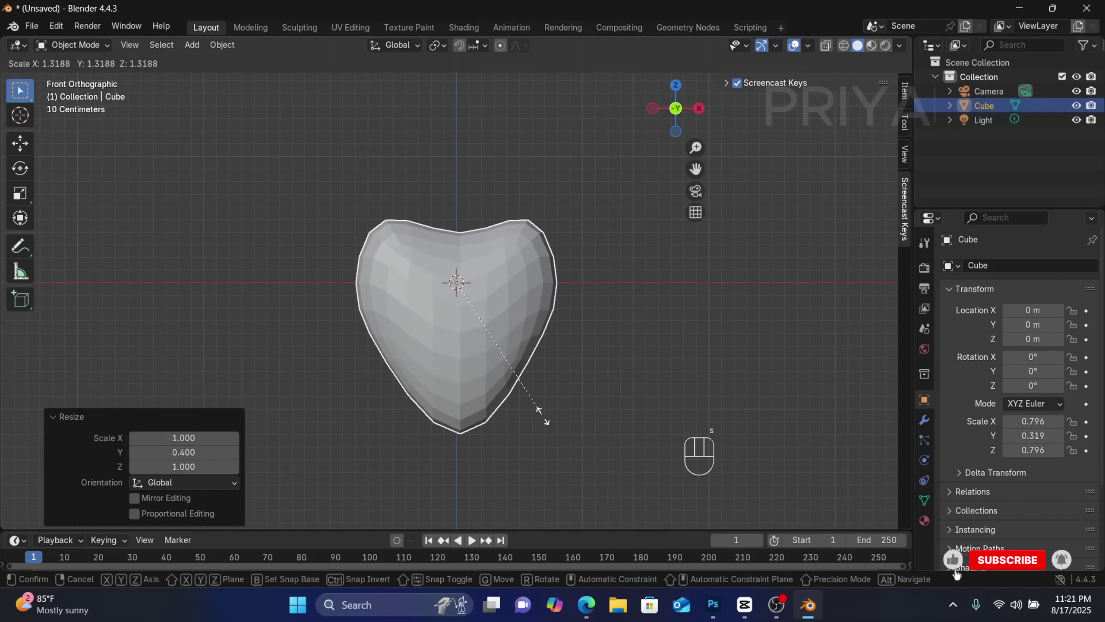
left_click(547, 431)
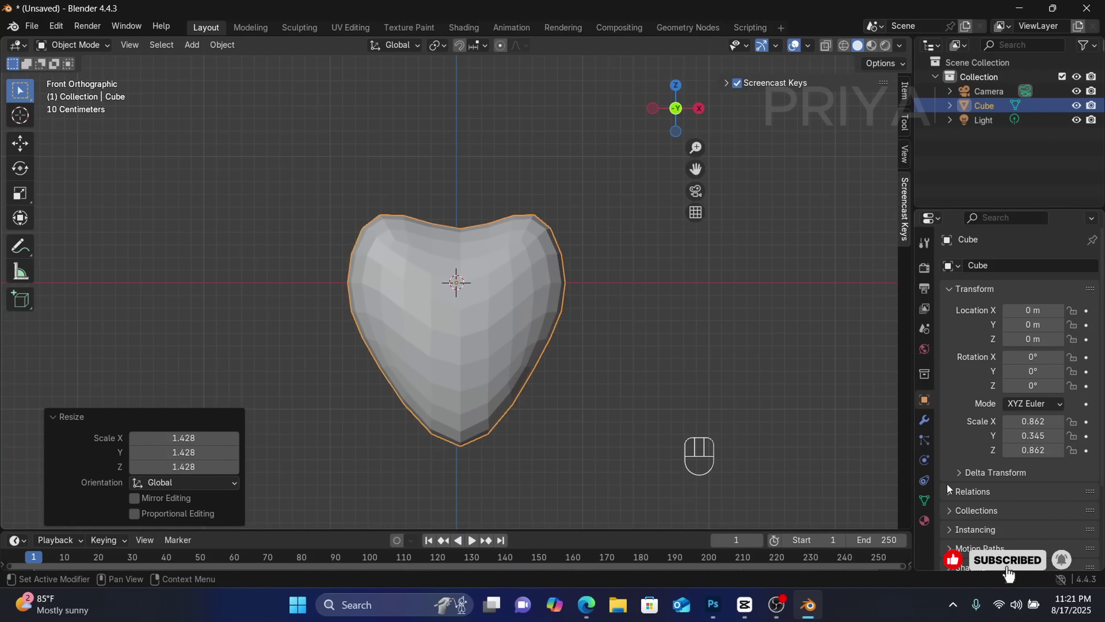
- Add a Subdivision Surface modifier to the heart and set its viewport levels to 3
left_click(930, 423)
left_click(1016, 265)
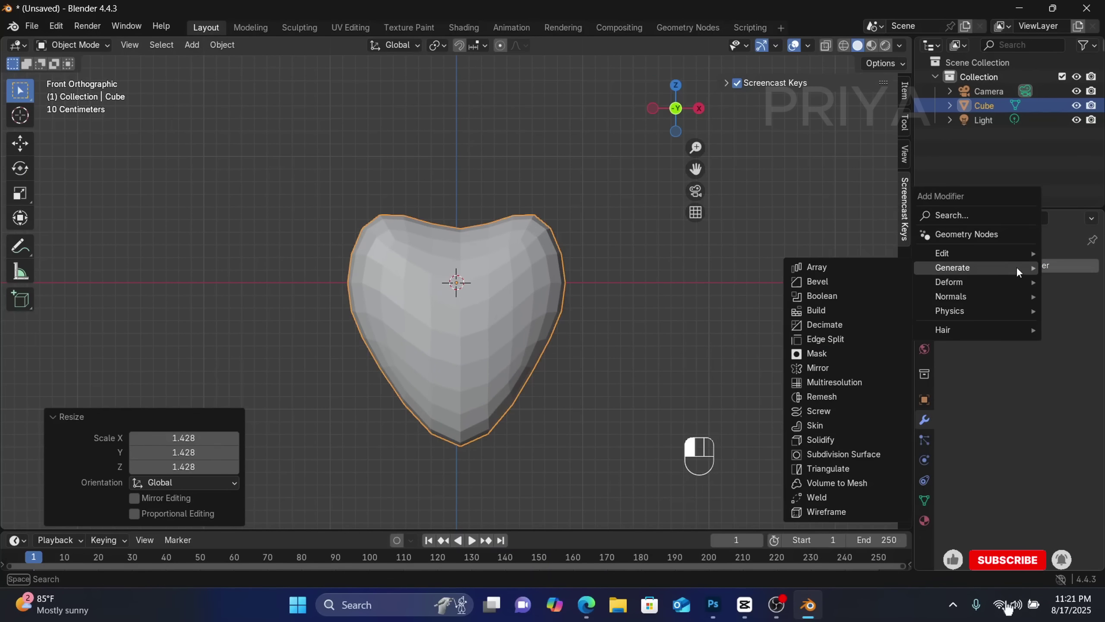
left_click(844, 454)
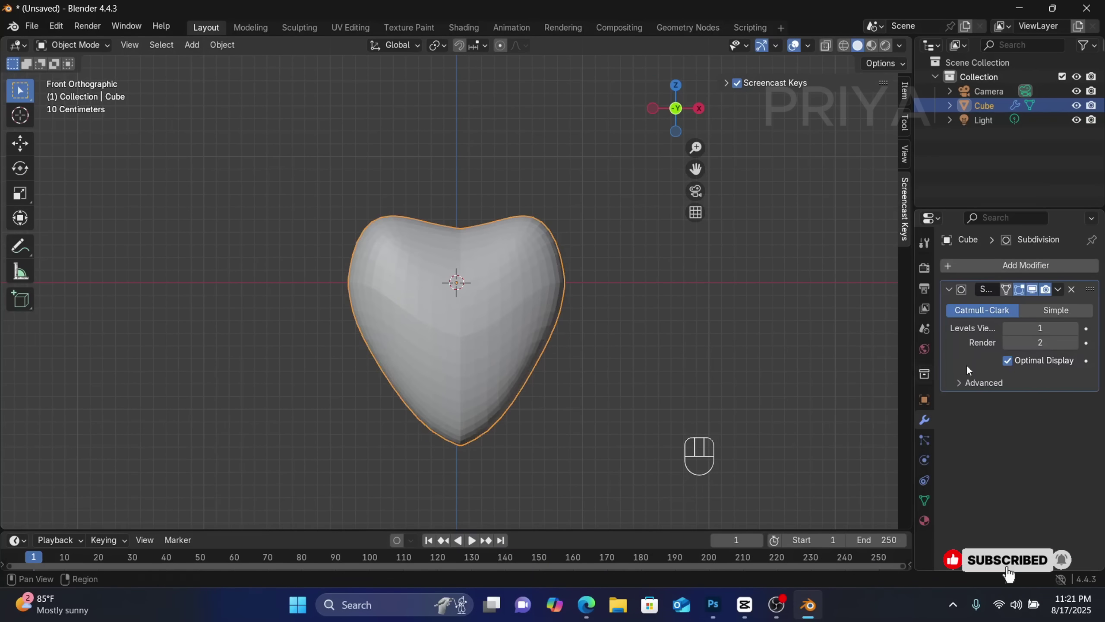
left_click(1038, 327)
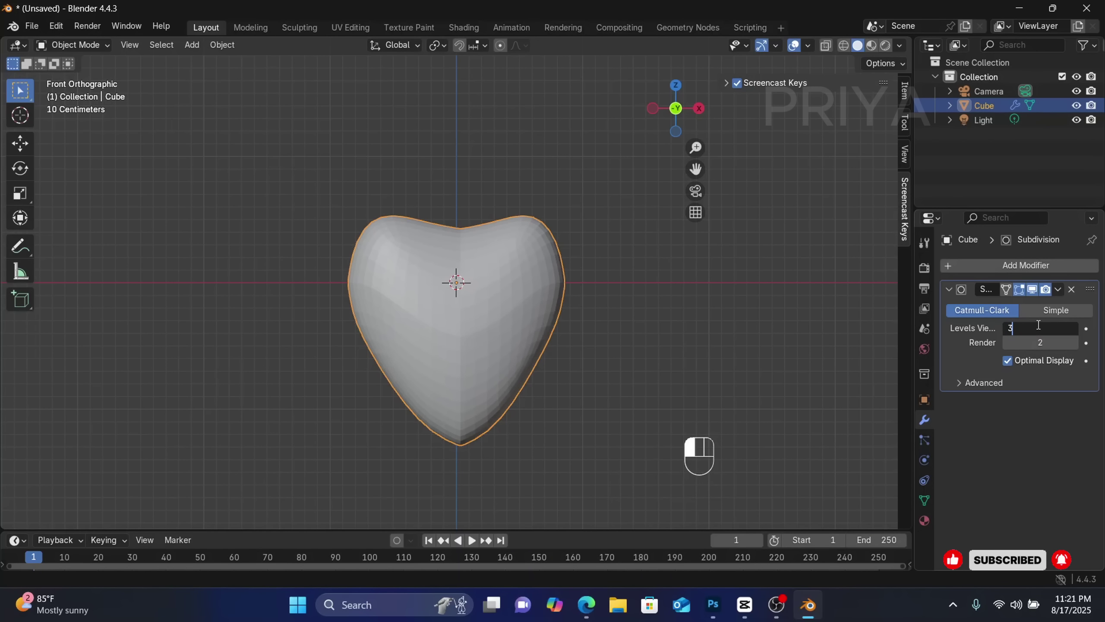
type("3")
key("Return")
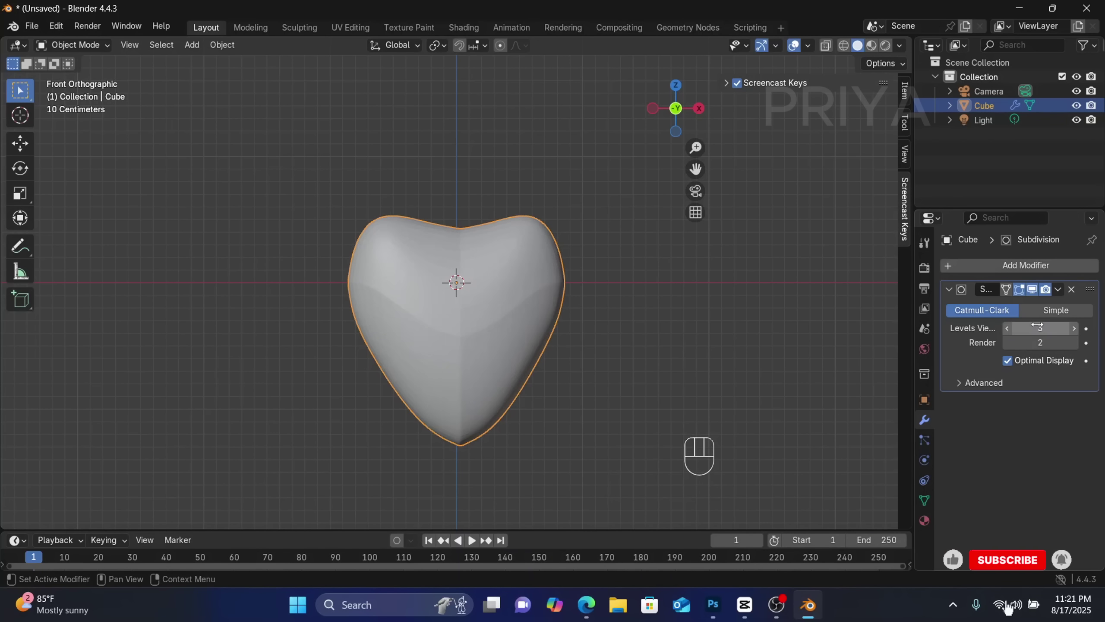
- Shade the heart smooth and apply its Subdivision modifier
right_click(552, 382)
left_click(509, 136)
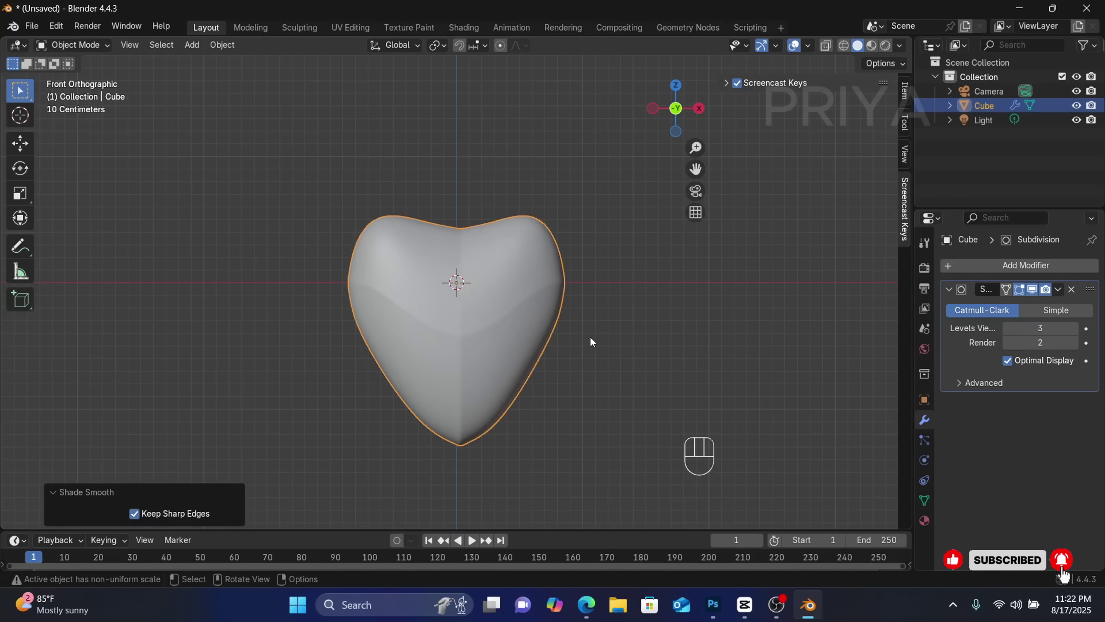
middle_click_drag(551, 283, 557, 383)
key("KP_1")
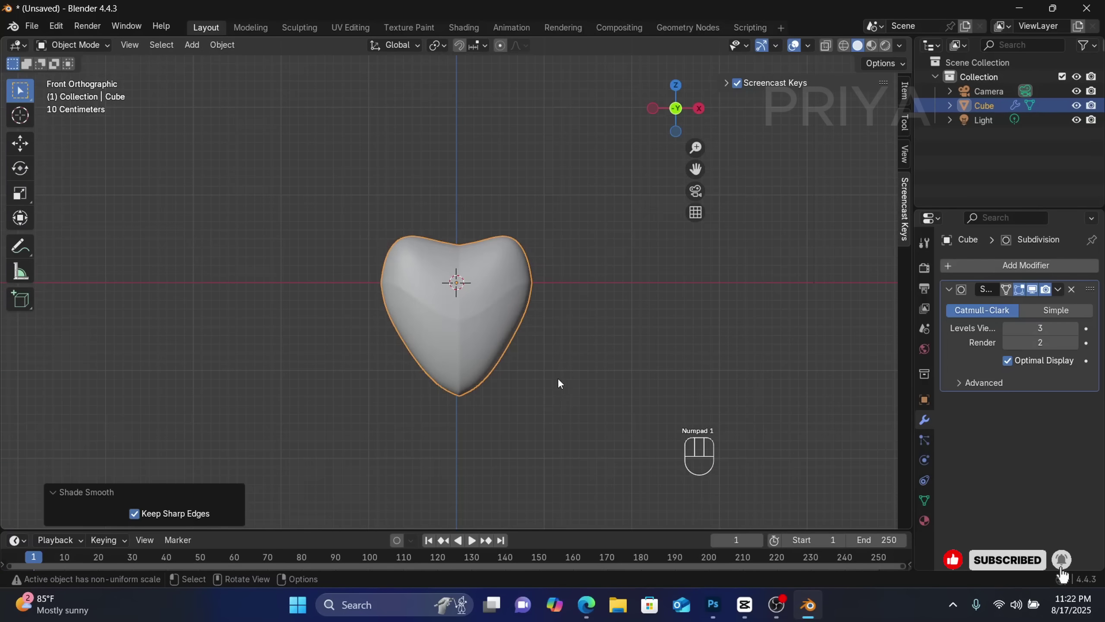
scroll(477, 305, "up", 2)
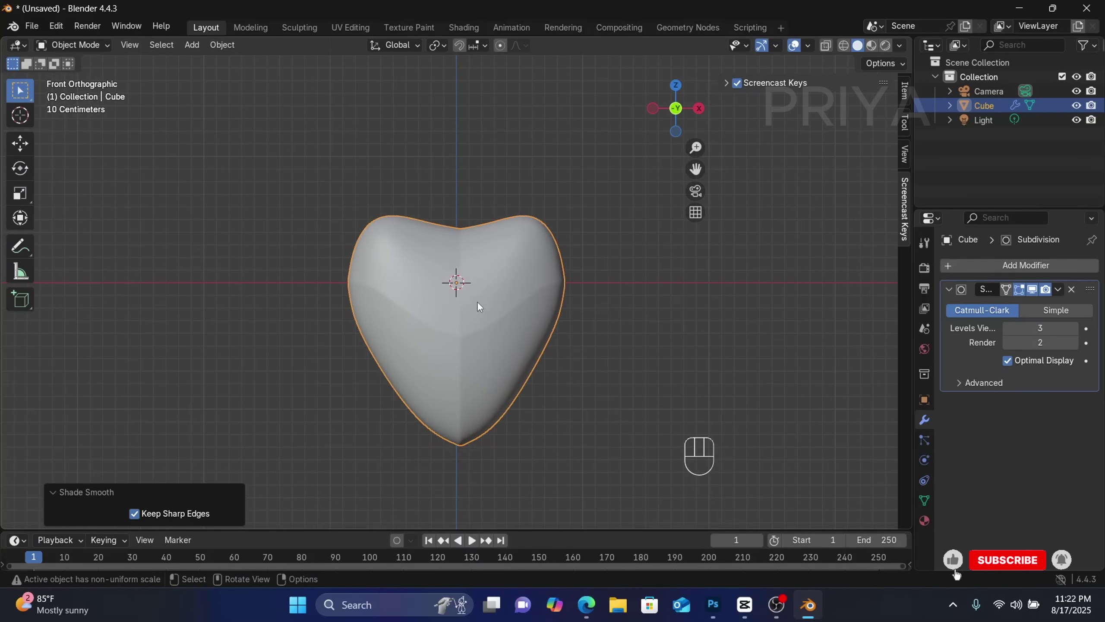
scroll(479, 307, "up", 1)
scroll(473, 273, "down", 1)
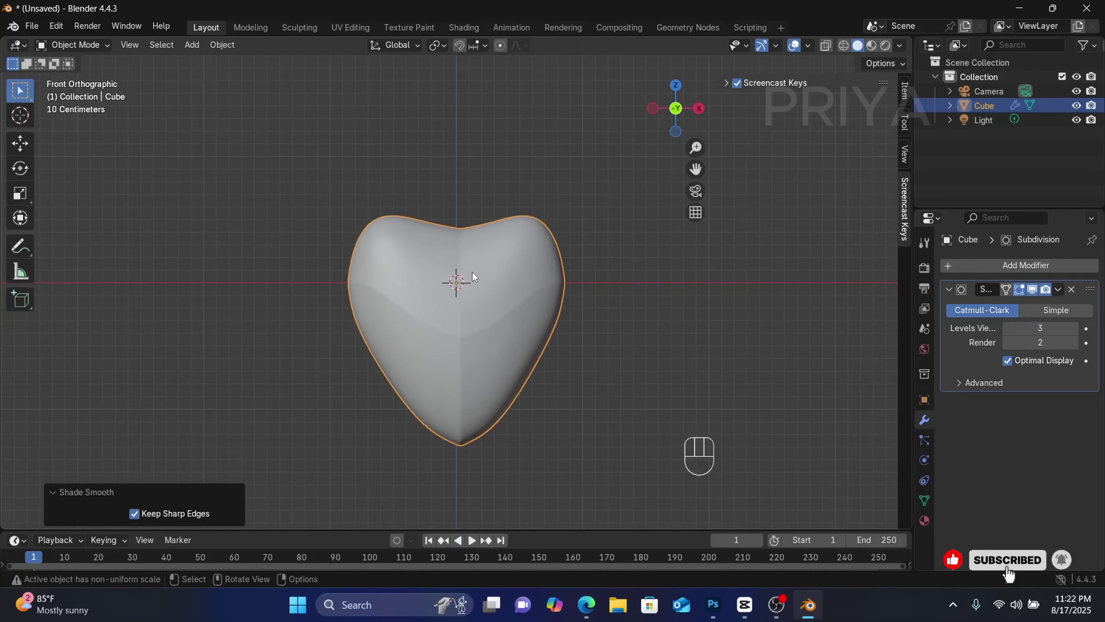
left_click(1057, 289)
left_click(1000, 301)
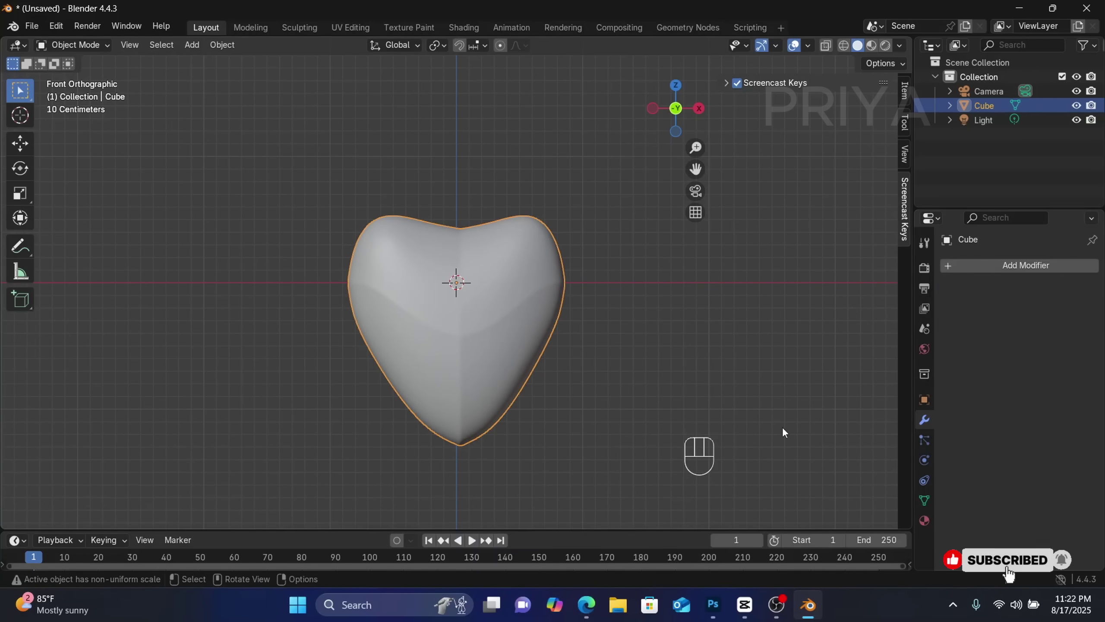
- Create a new material on the heart and set its surface shader to Glass BSDF
left_click(924, 521)
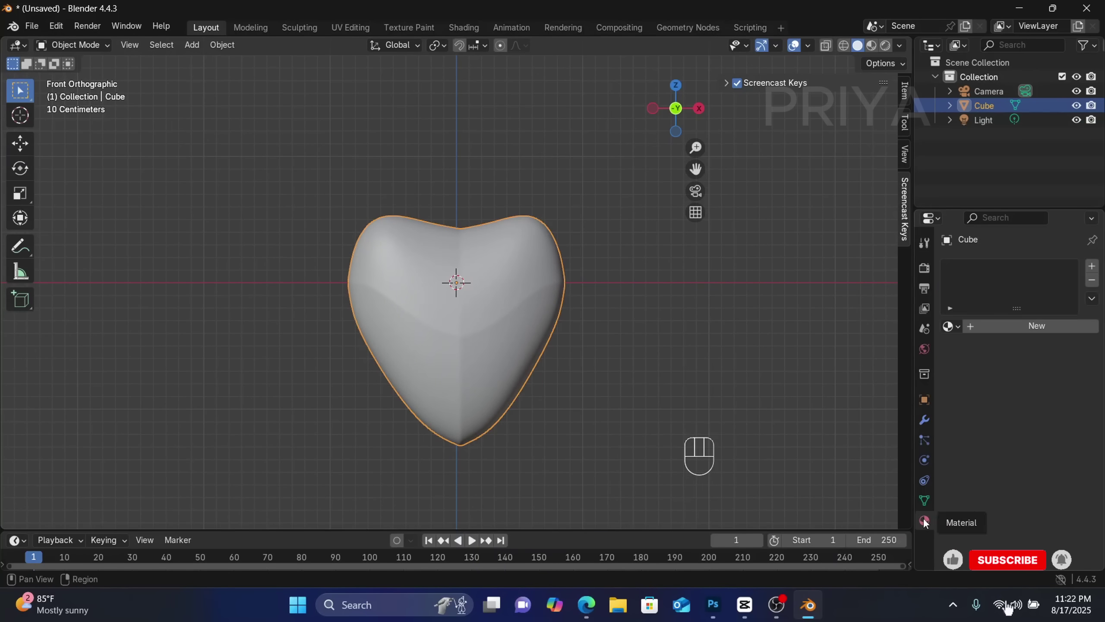
left_click(1019, 328)
left_click(1043, 390)
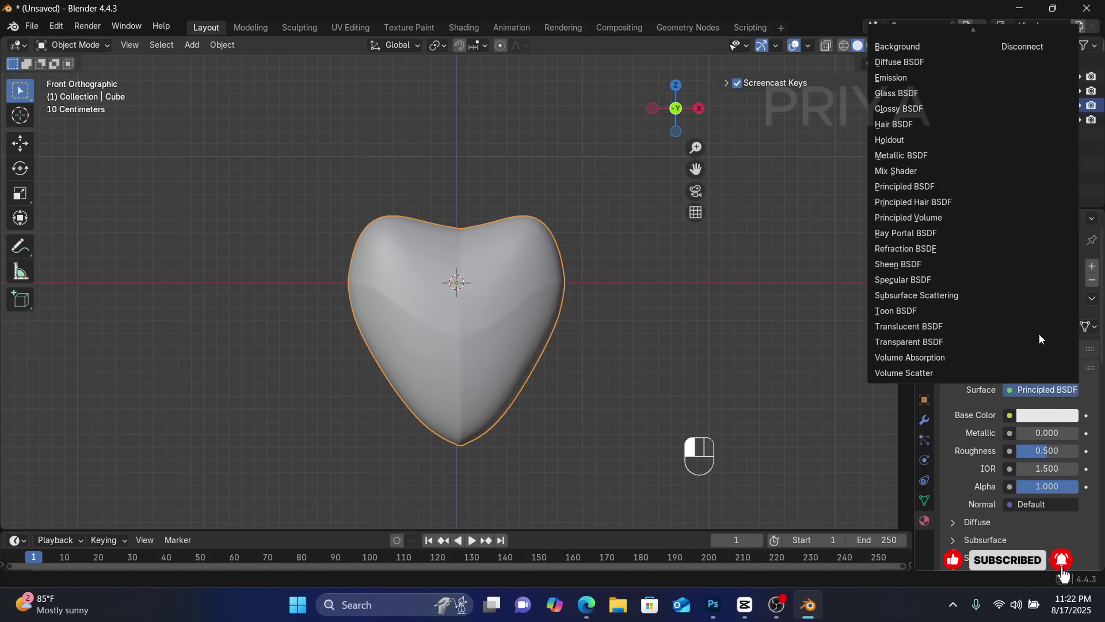
left_click(896, 93)
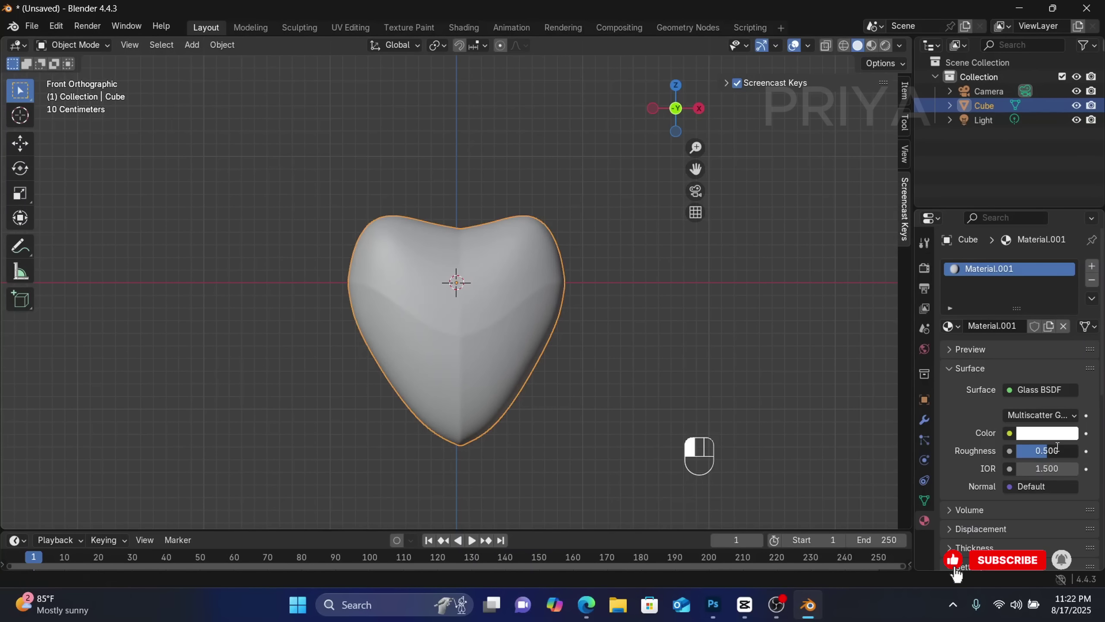
- Set the glass material's roughness to 0.1 and its IOR to 1.45
key("BackSpace")
type("0.")
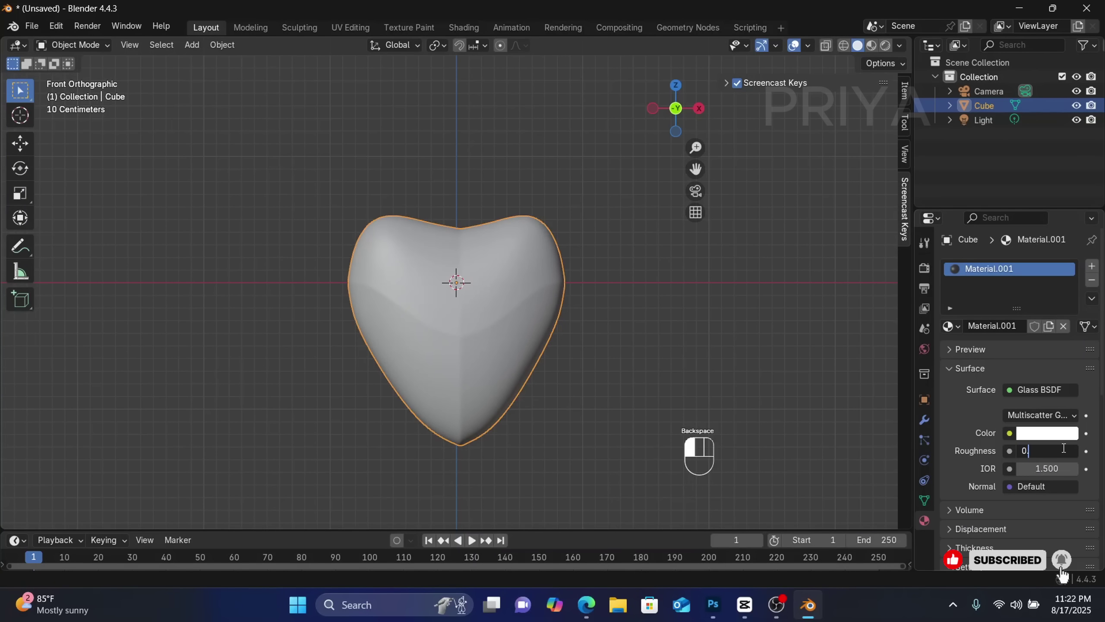
key("Tab")
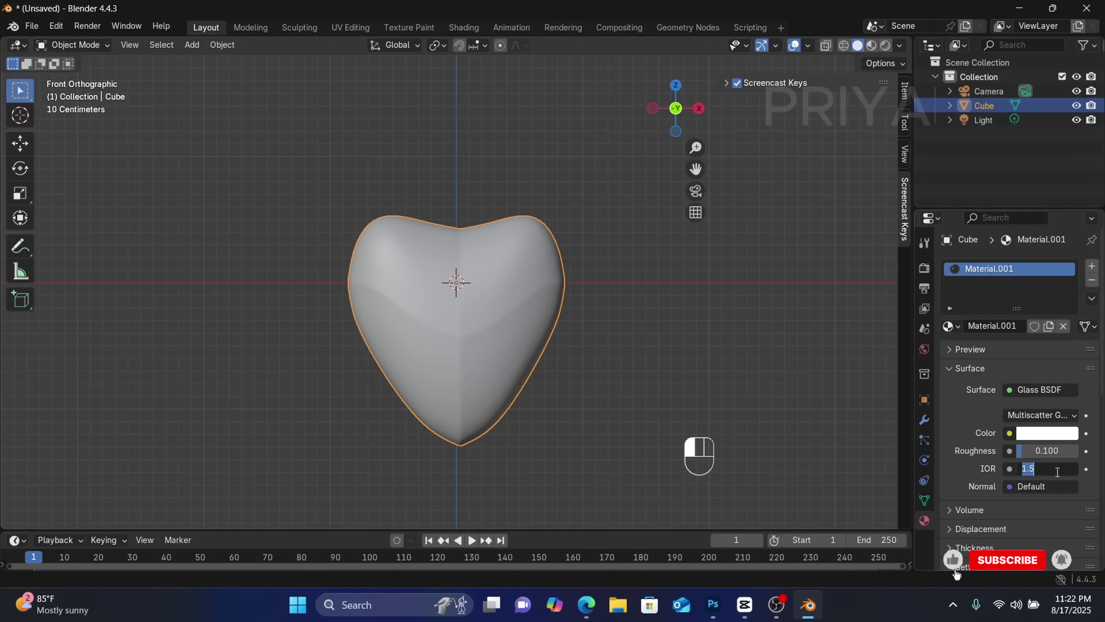
type("1.45")
key("Return")
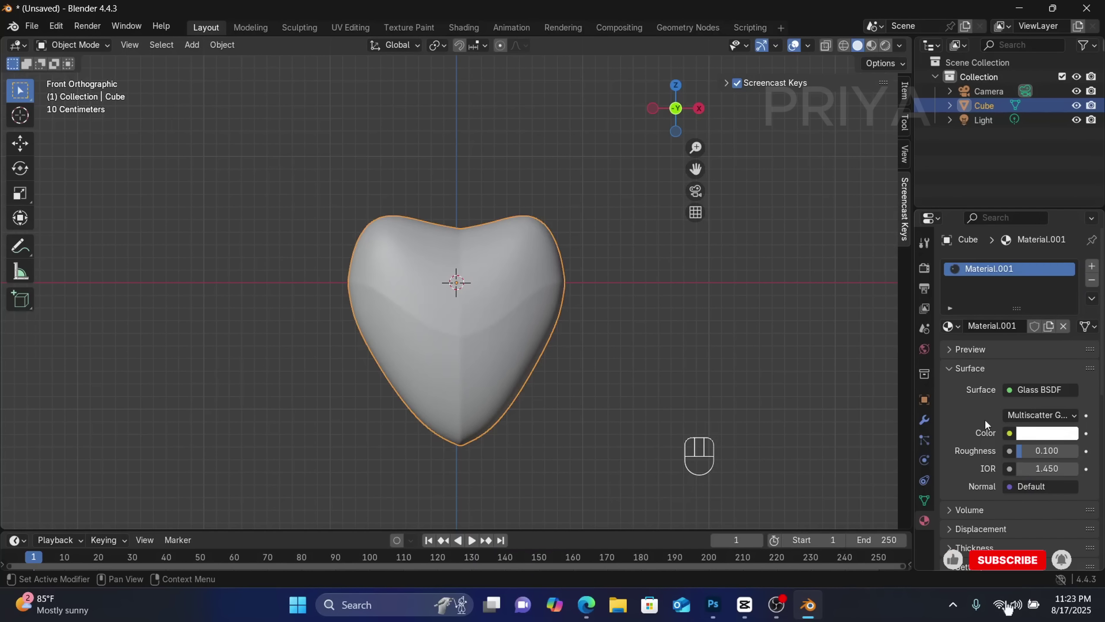
- Switch the render engine to Cycles and preview the glass heart in Rendered viewport shading
left_click(923, 268)
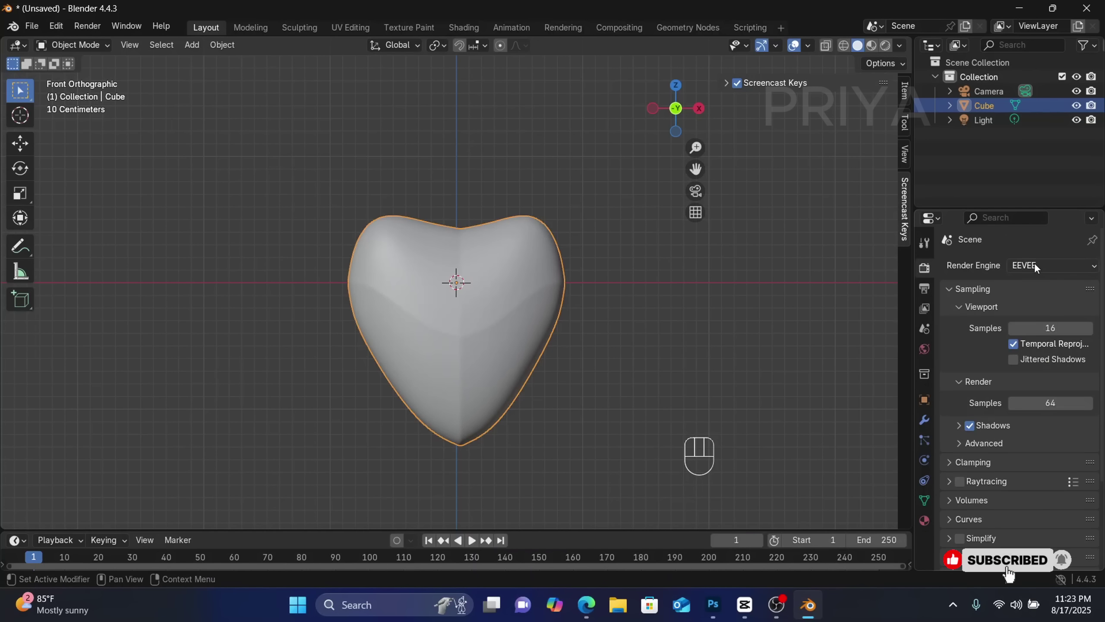
left_click(1034, 264)
left_click(1040, 314)
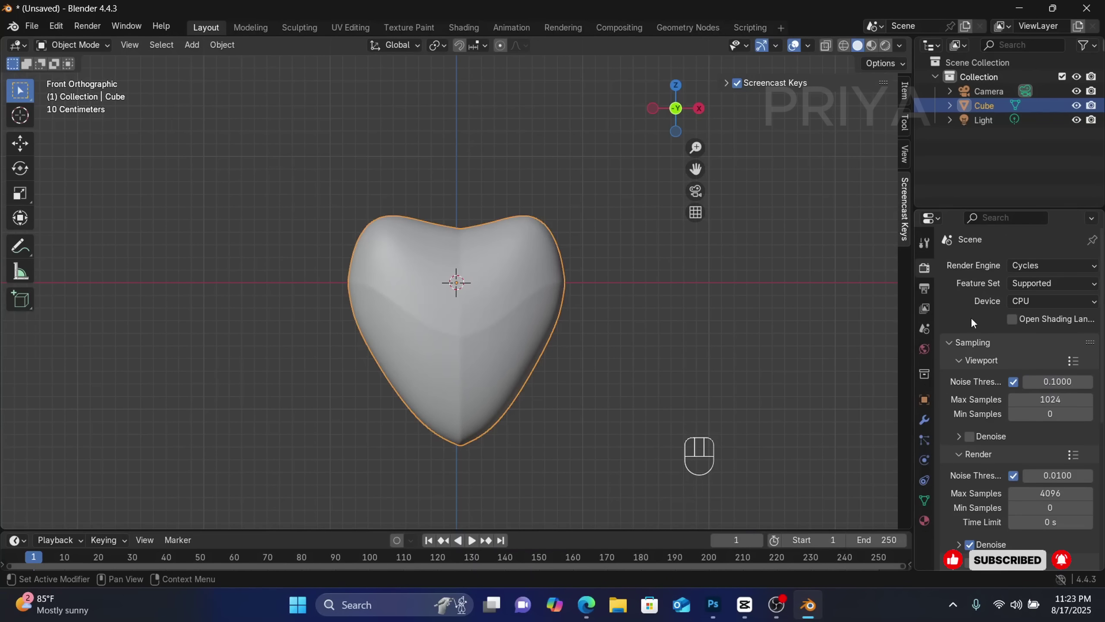
left_click(886, 45)
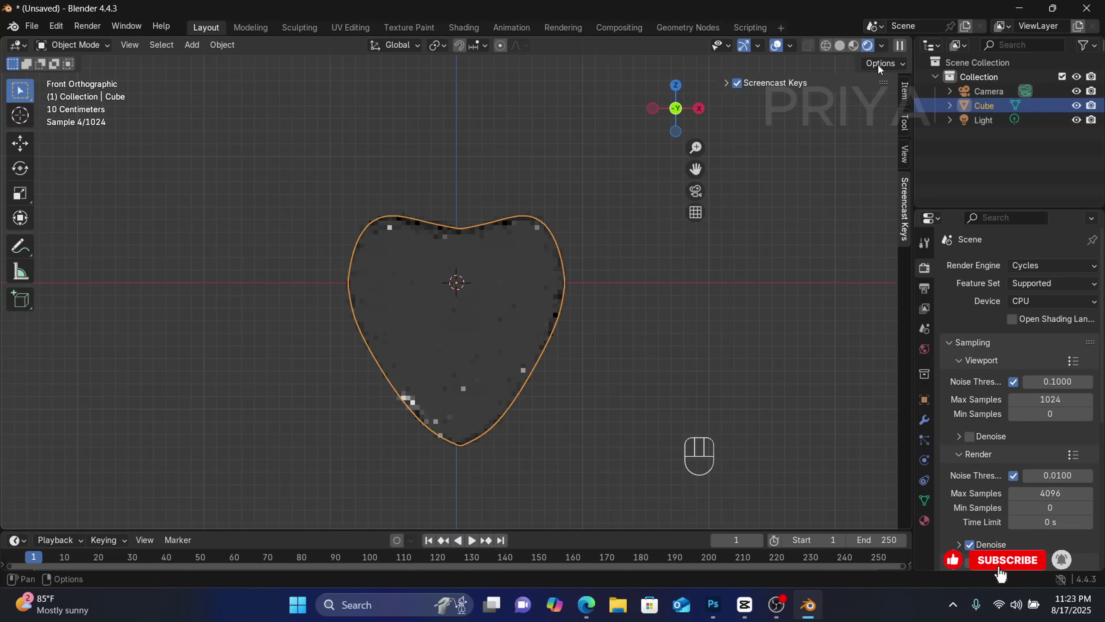
middle_click_drag(652, 311, 678, 407)
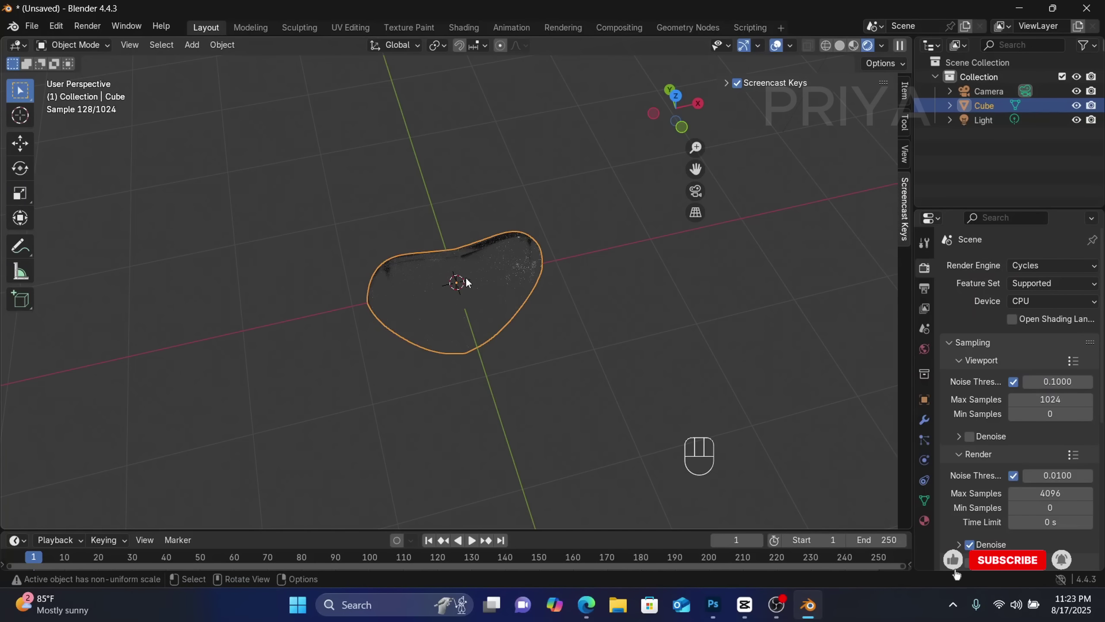
scroll(478, 296, "up", 2)
middle_click_drag(486, 308, 465, 275)
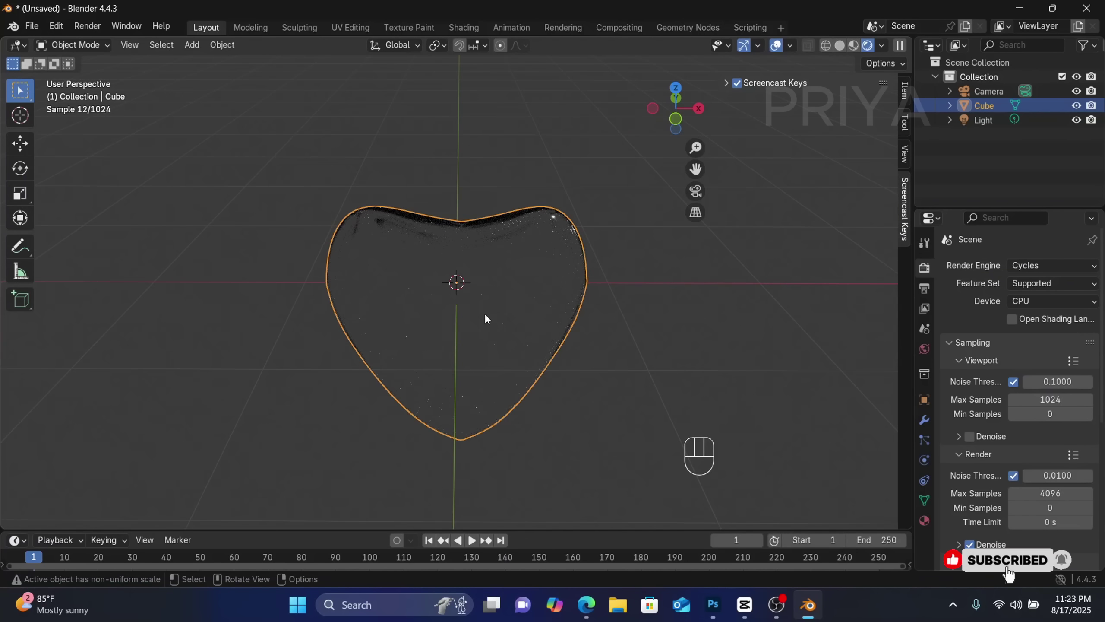
- Scale the heart by about 0.713 and move it up so its tip meets the world origin
key("g")
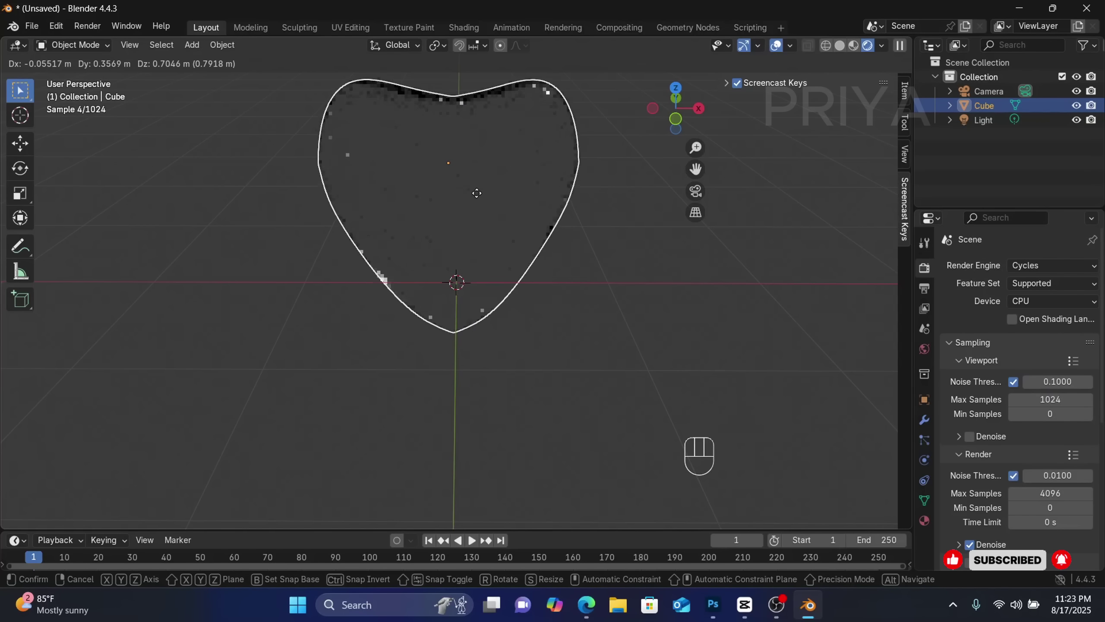
left_click(516, 271)
key("s")
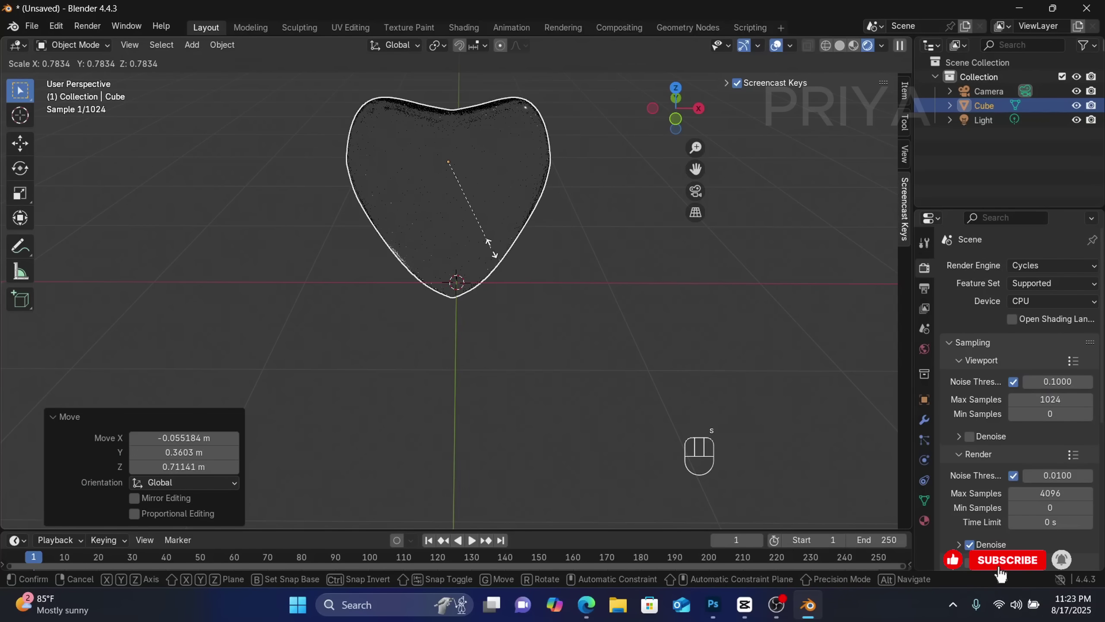
left_click(487, 241)
key("g")
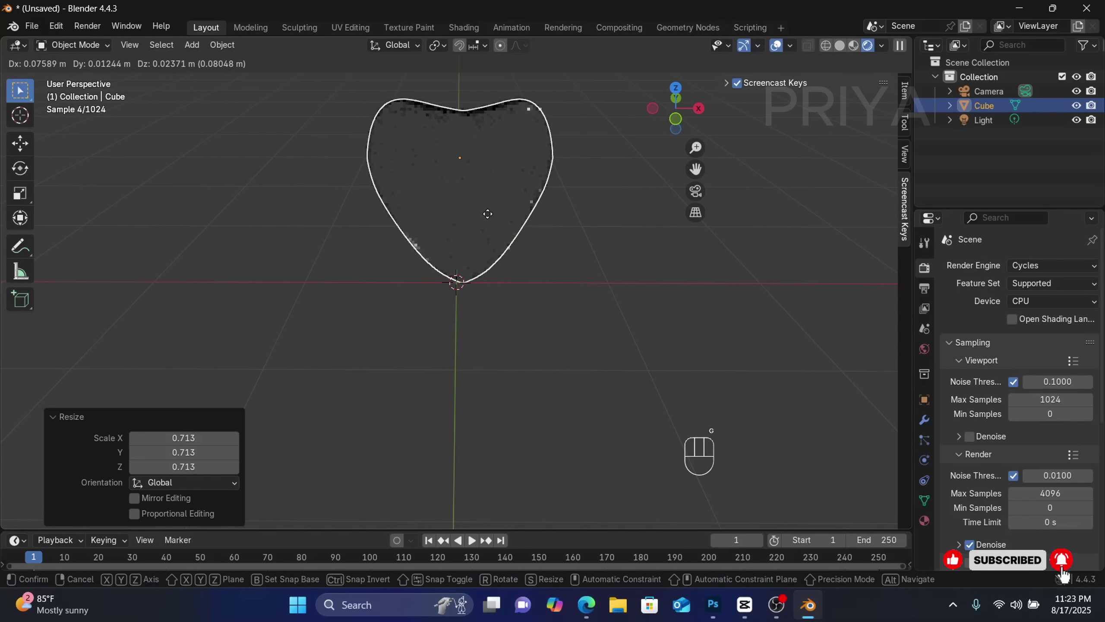
left_click(479, 216)
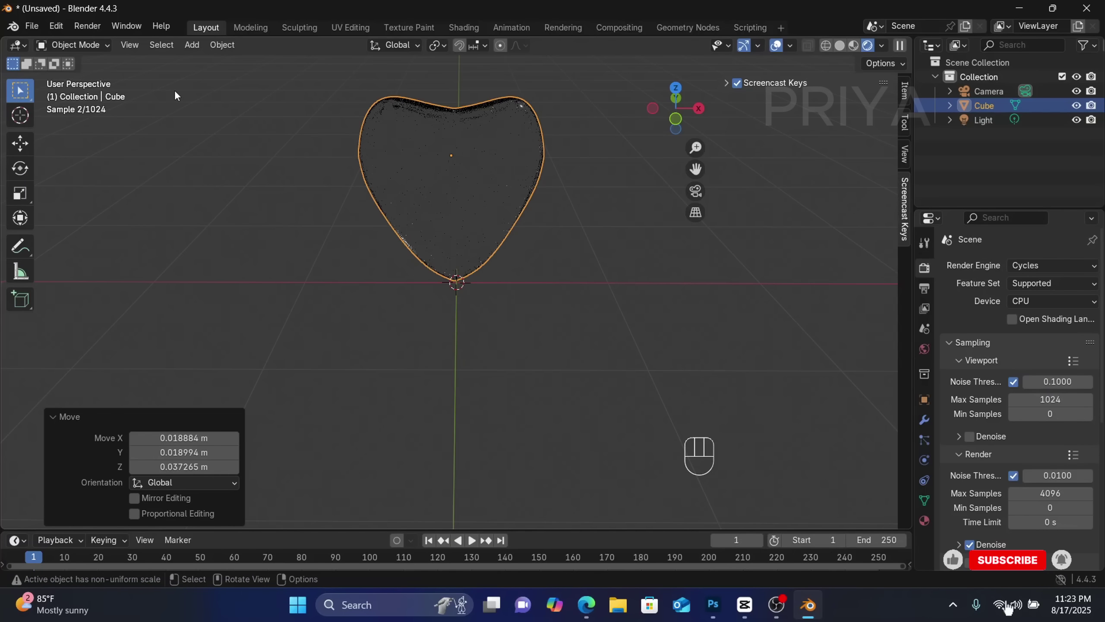
- Add a 2 m plane at the world origin beneath the heart as a floor
left_click(191, 44)
mouse_move(258, 64)
left_click(341, 64)
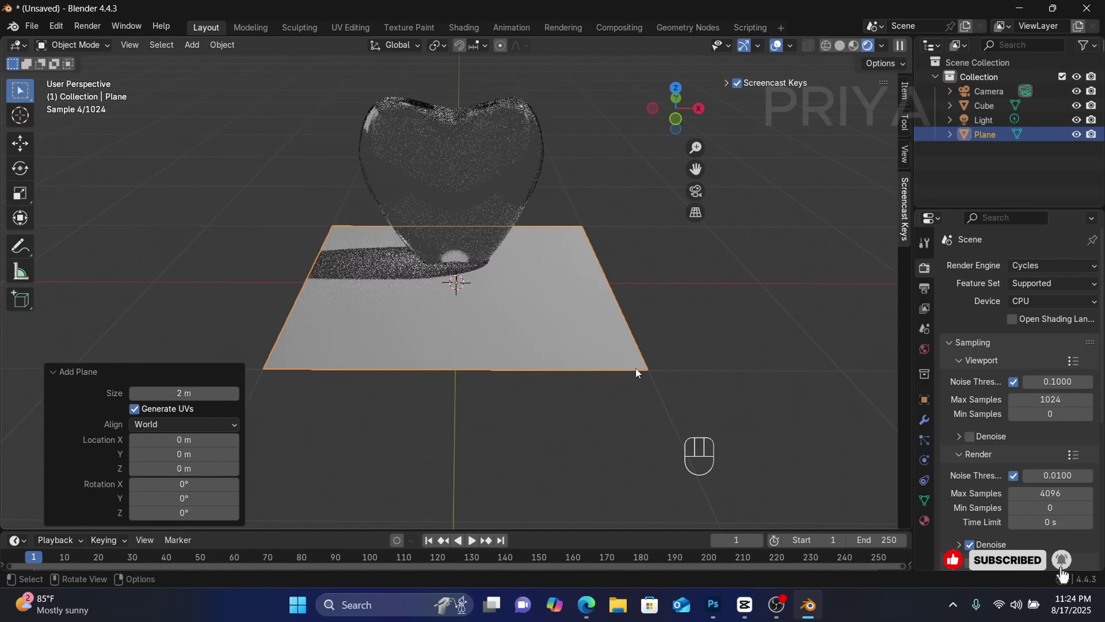
- In Edit Mode, select the plane's whole face and scale it by about 0.91
key("Tab")
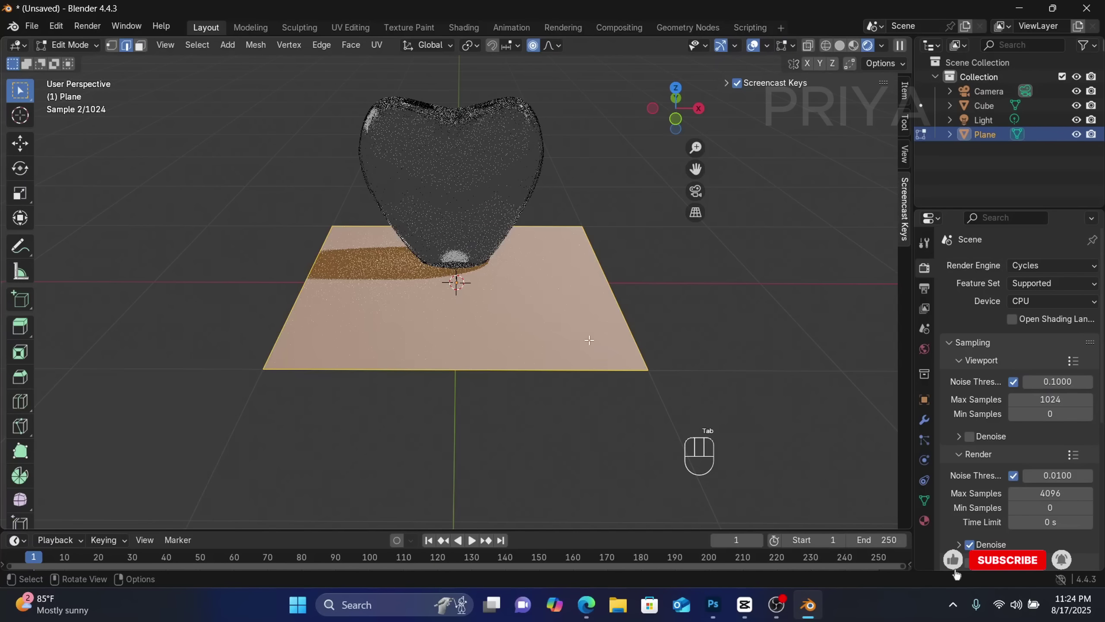
left_click(638, 374)
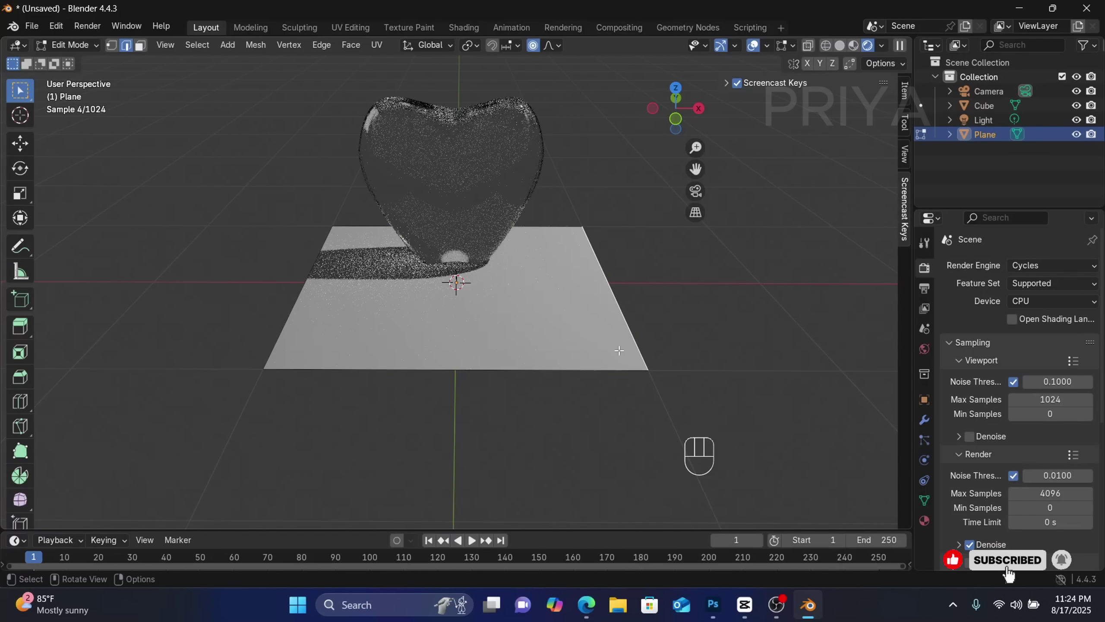
key("a")
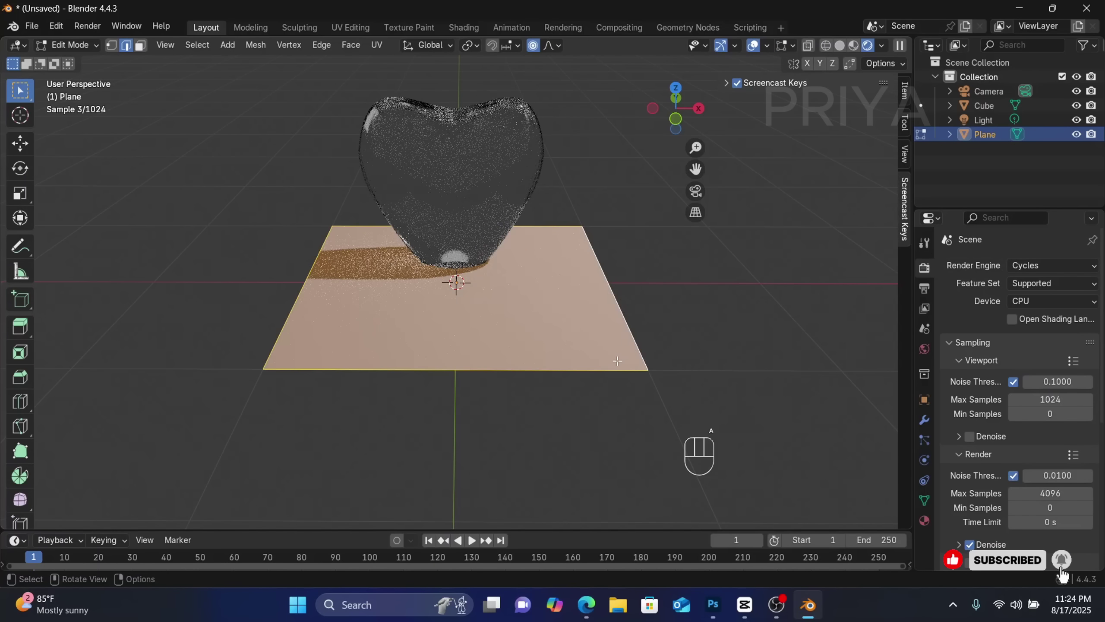
left_click(140, 45)
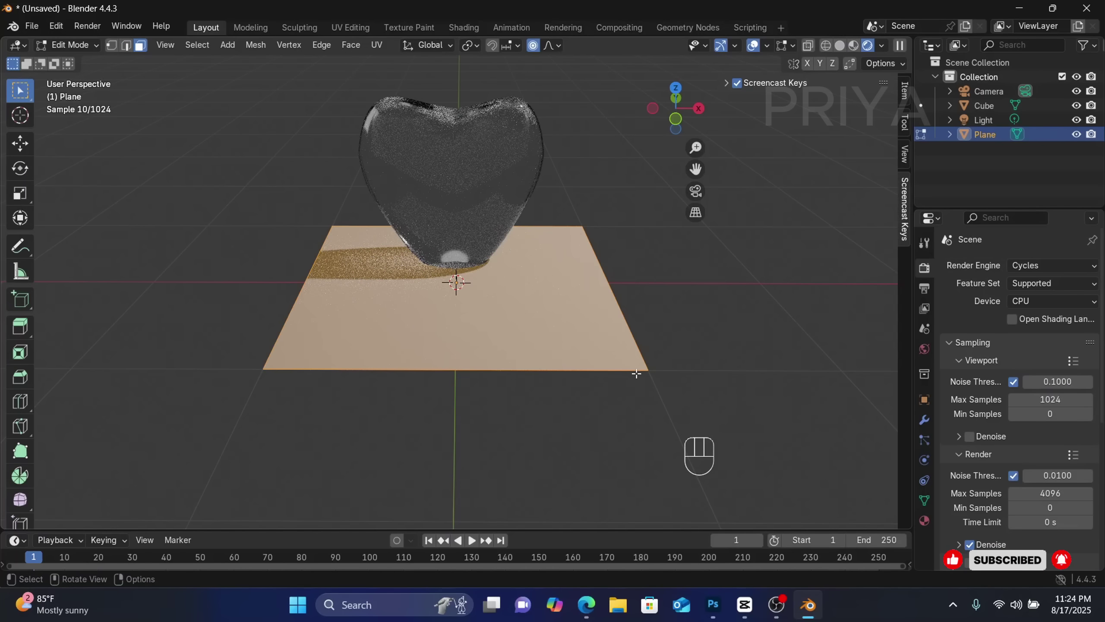
key("s")
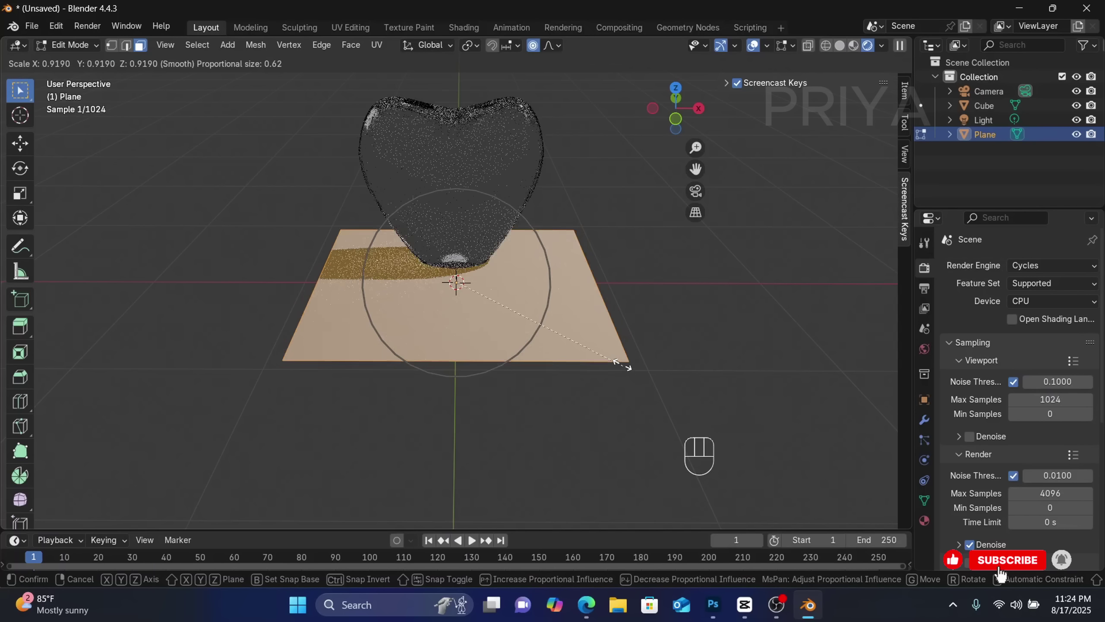
left_click(622, 364)
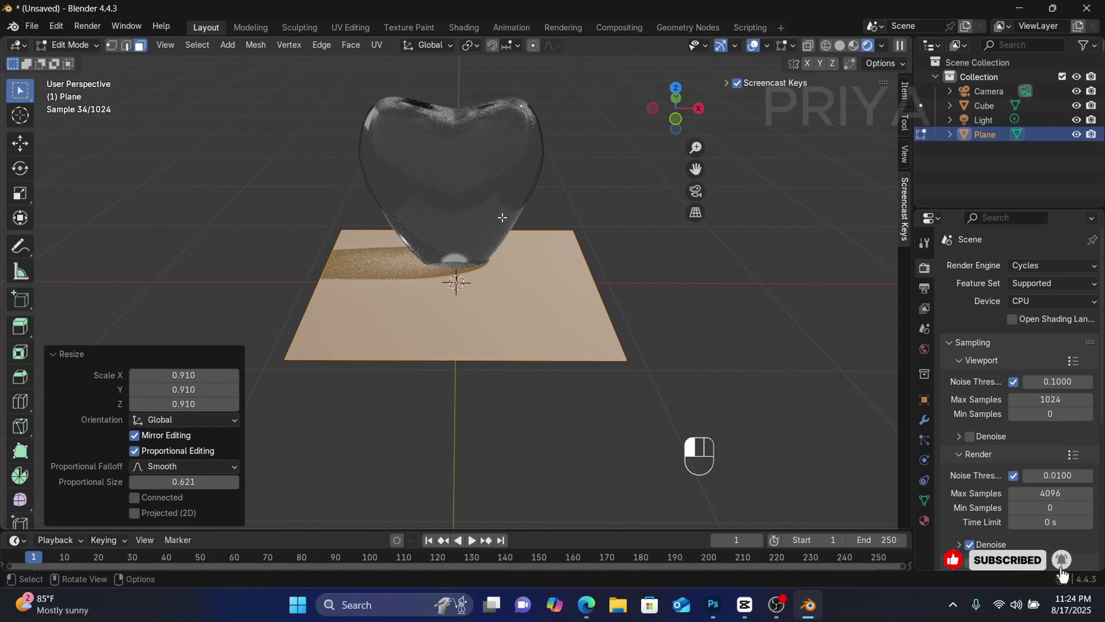
key("alt+a")
key("a")
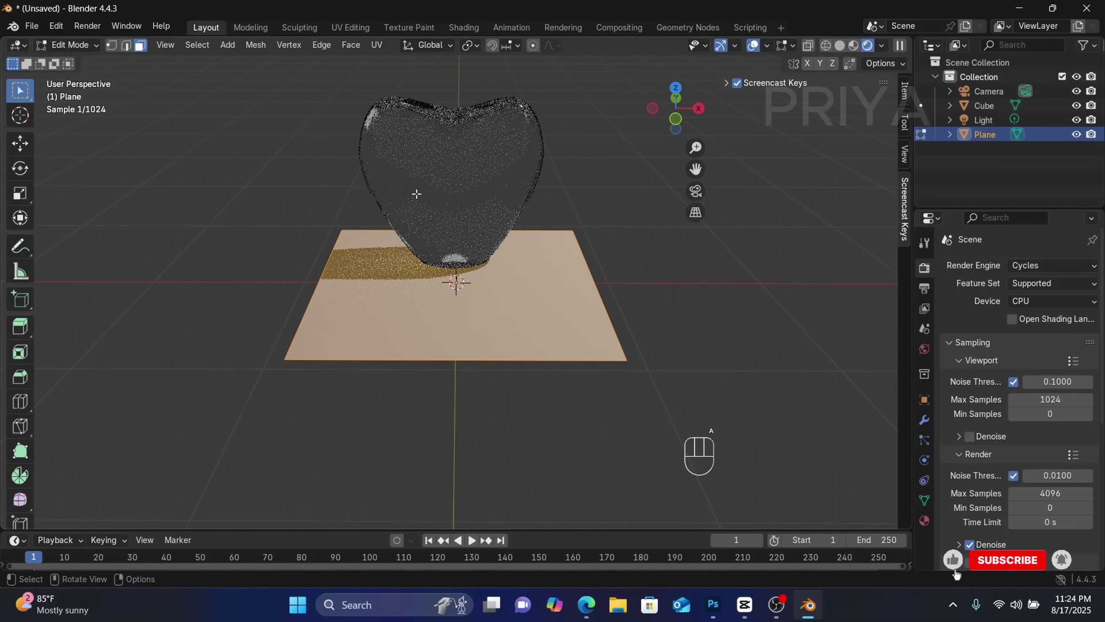
key("a")
key("a")
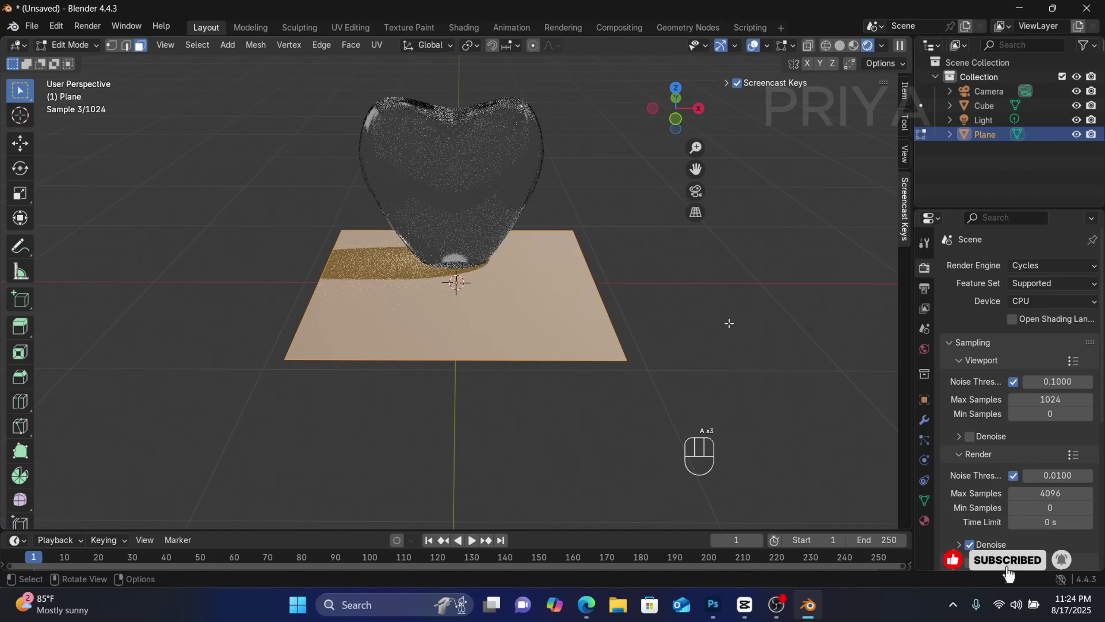
left_click(626, 326)
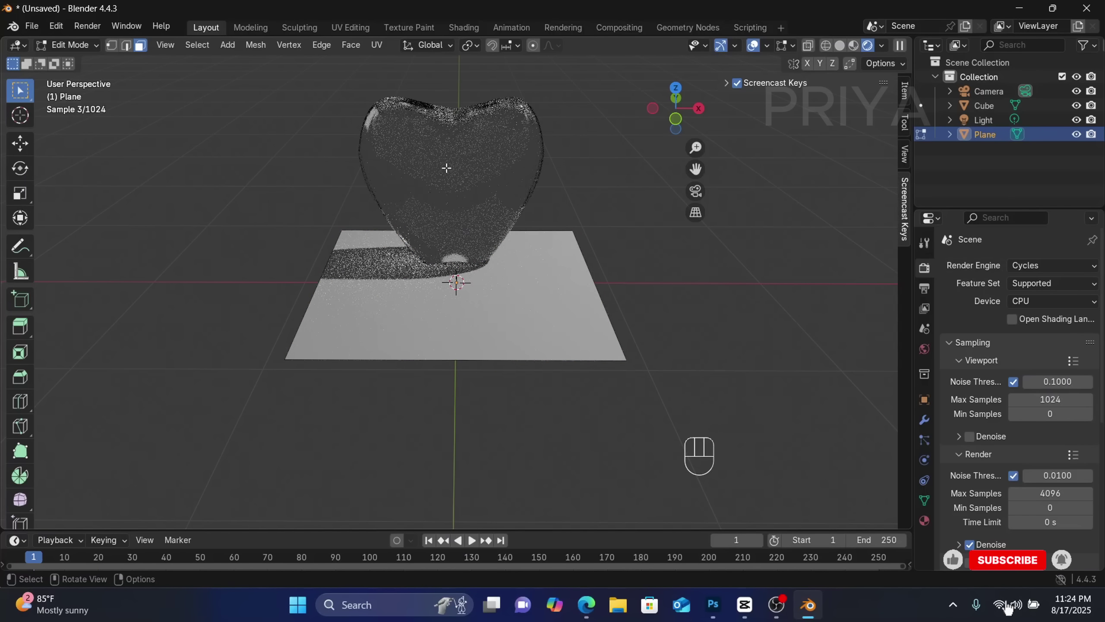
key("a")
key("a")
key("a")
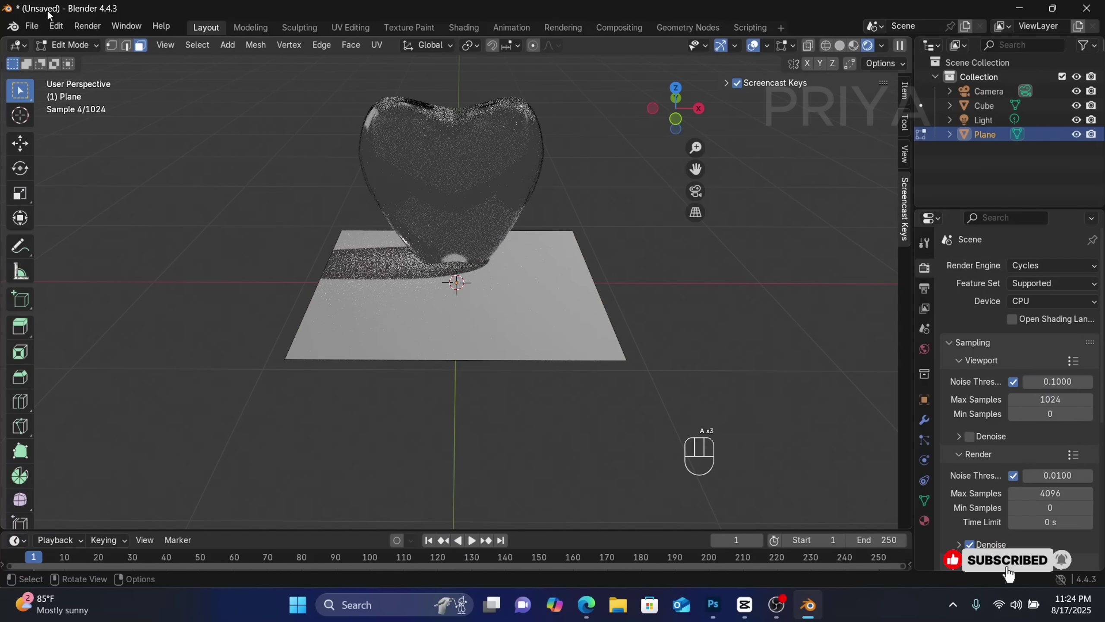
- Return to Object Mode and move the heart about -0.12 m in X, -0.2 m in Y and -0.04 m in Z
left_click(76, 44)
key("Tab")
left_click(435, 166)
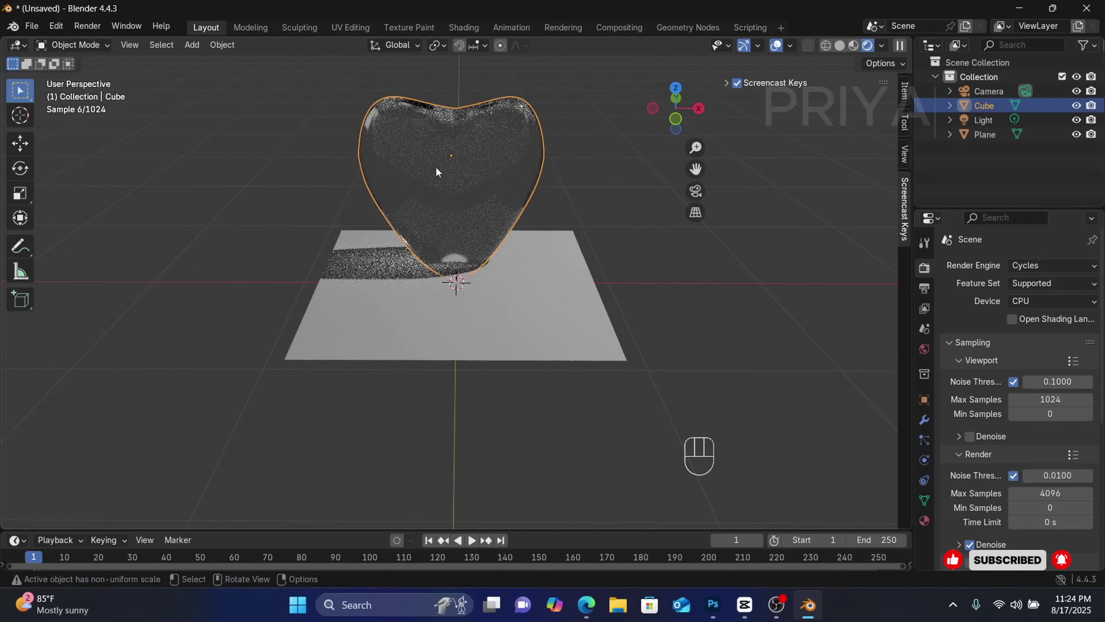
key("g")
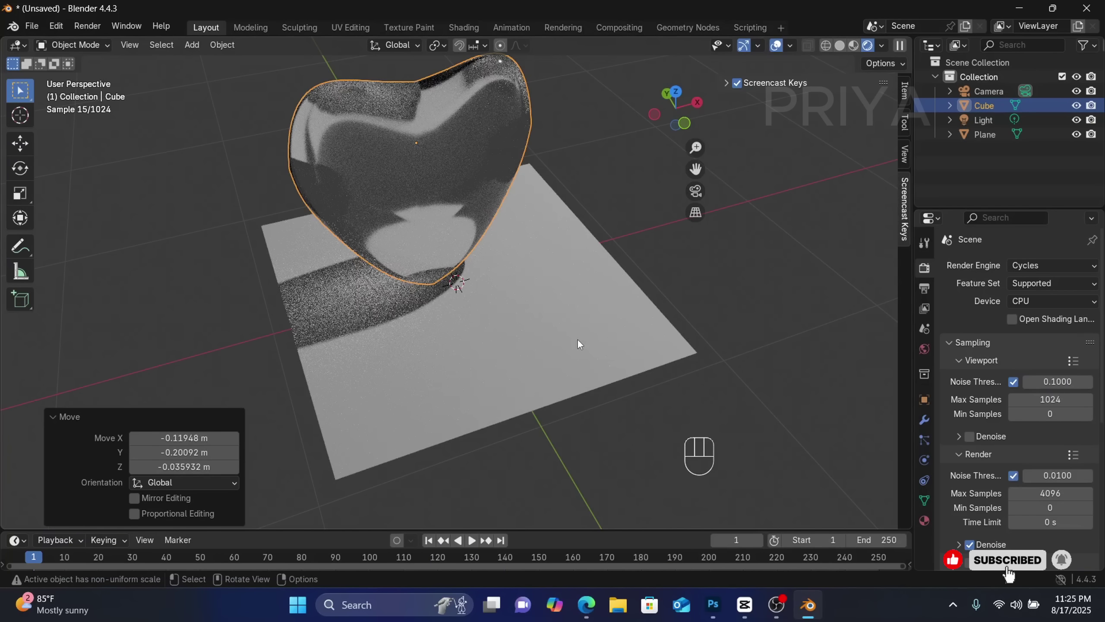
- Duplicate the heart, scale the copy by about 0.881 and place it clear of the original beside the plane
scroll(577, 339, "up", 1)
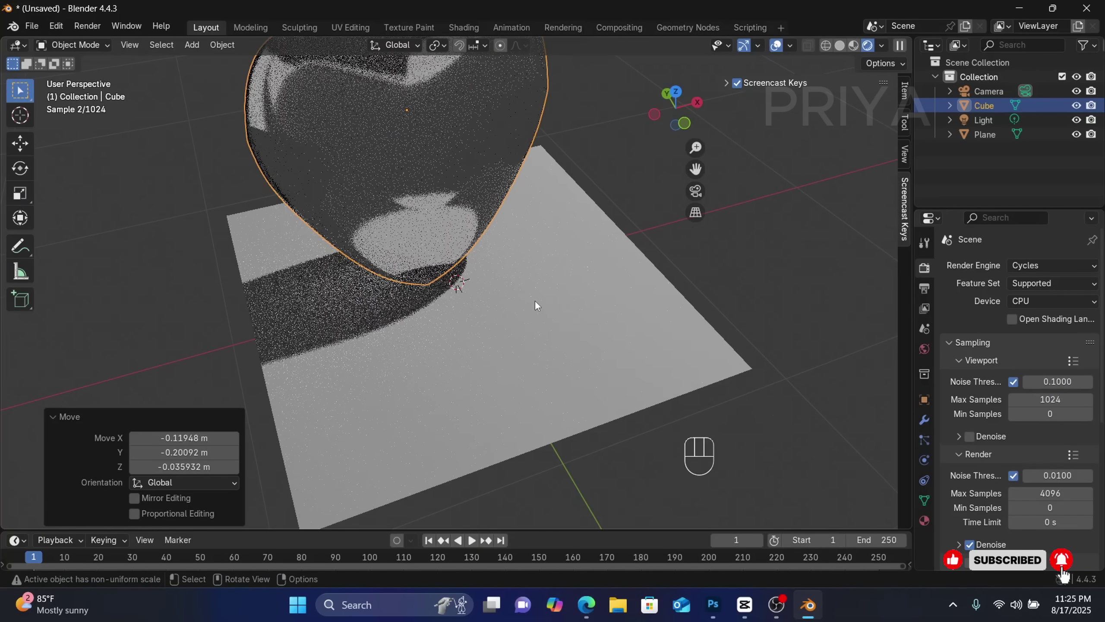
scroll(534, 300, "down", 1)
middle_click_drag(535, 300, 520, 278)
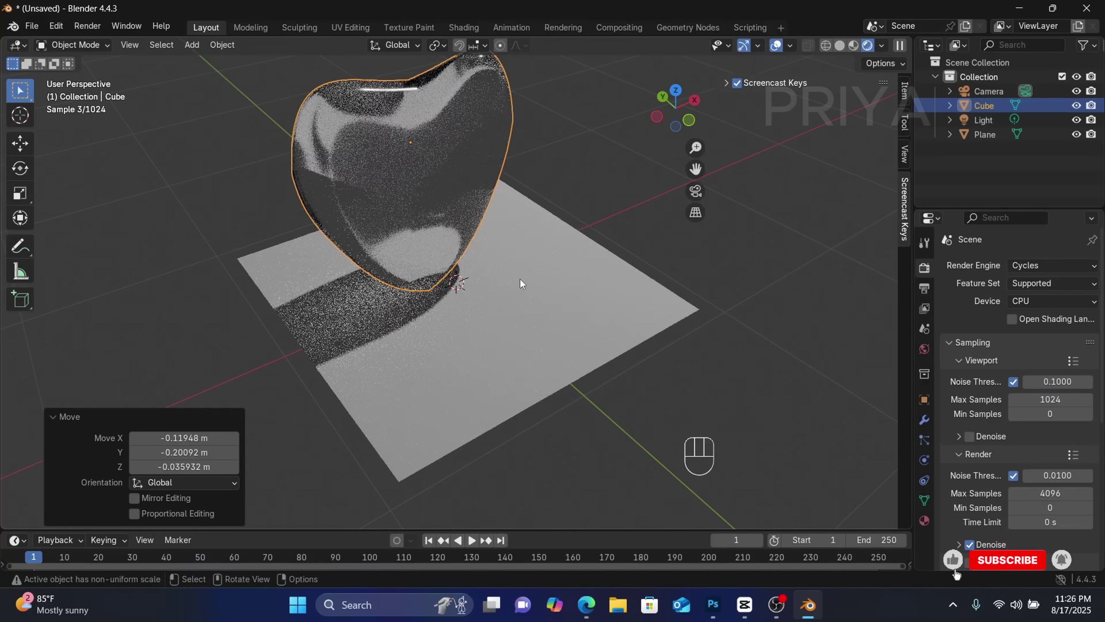
scroll(520, 283, "up", 1)
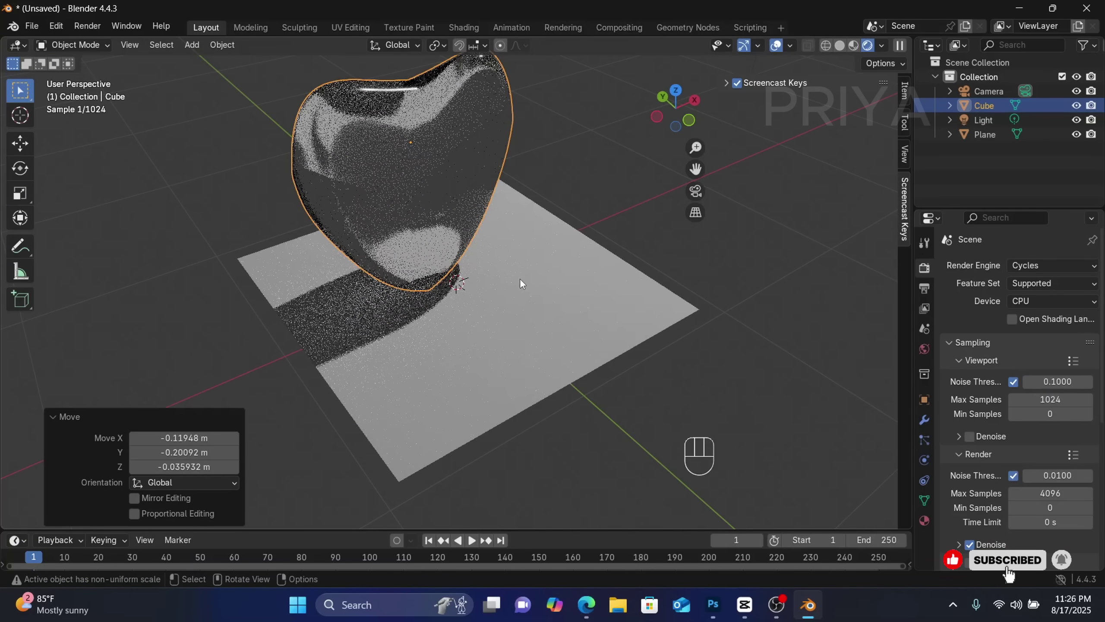
key("shift+d")
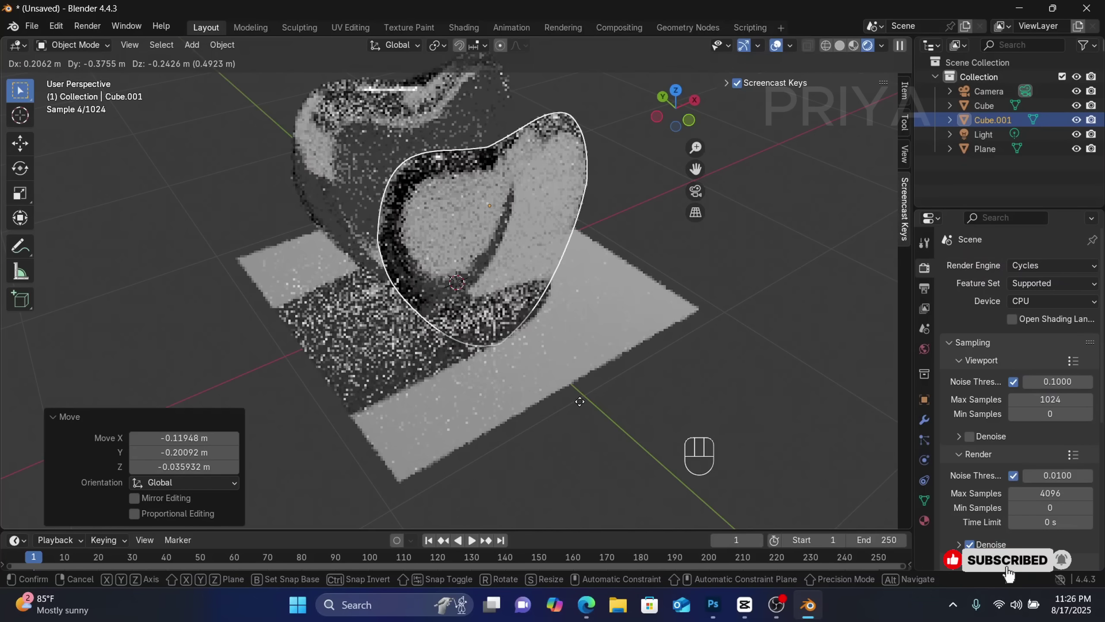
left_click(600, 391)
key("s")
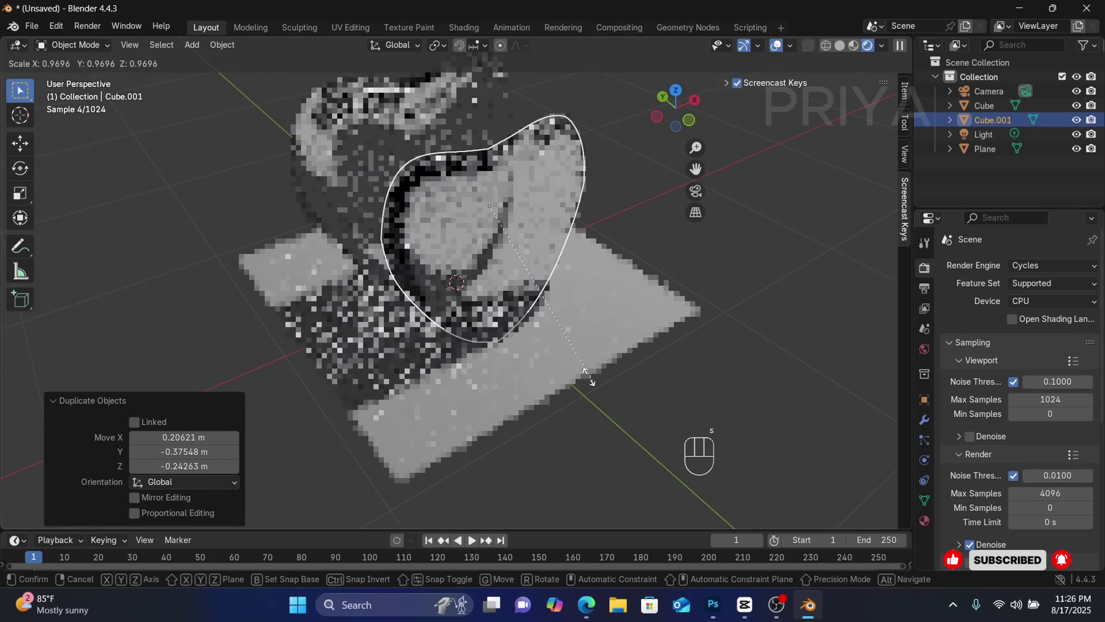
left_click(503, 211)
key("g")
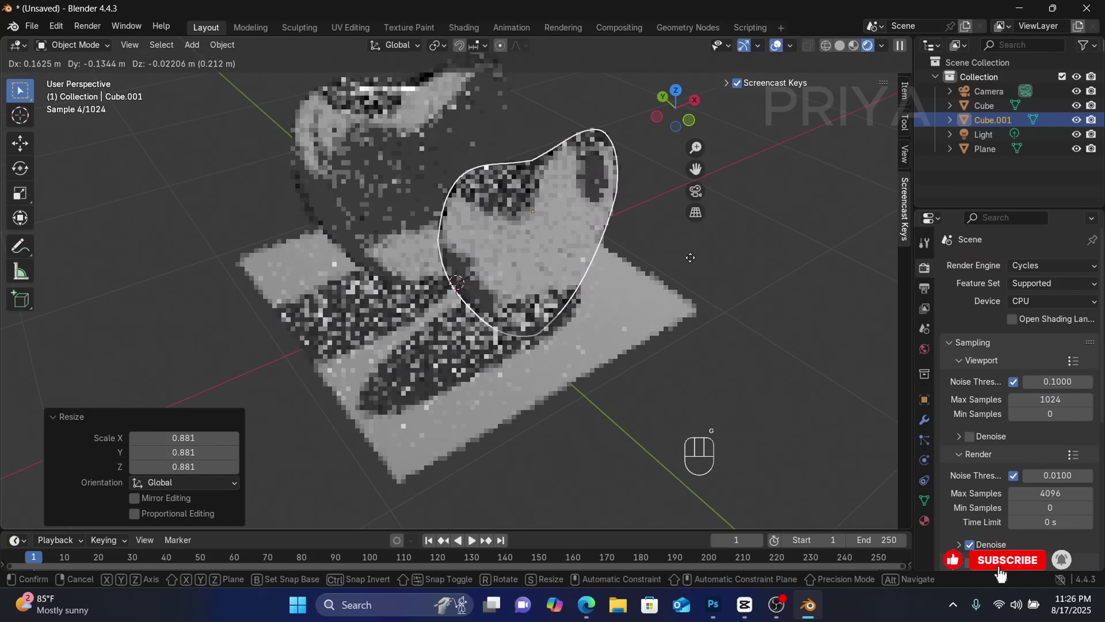
left_click(771, 372)
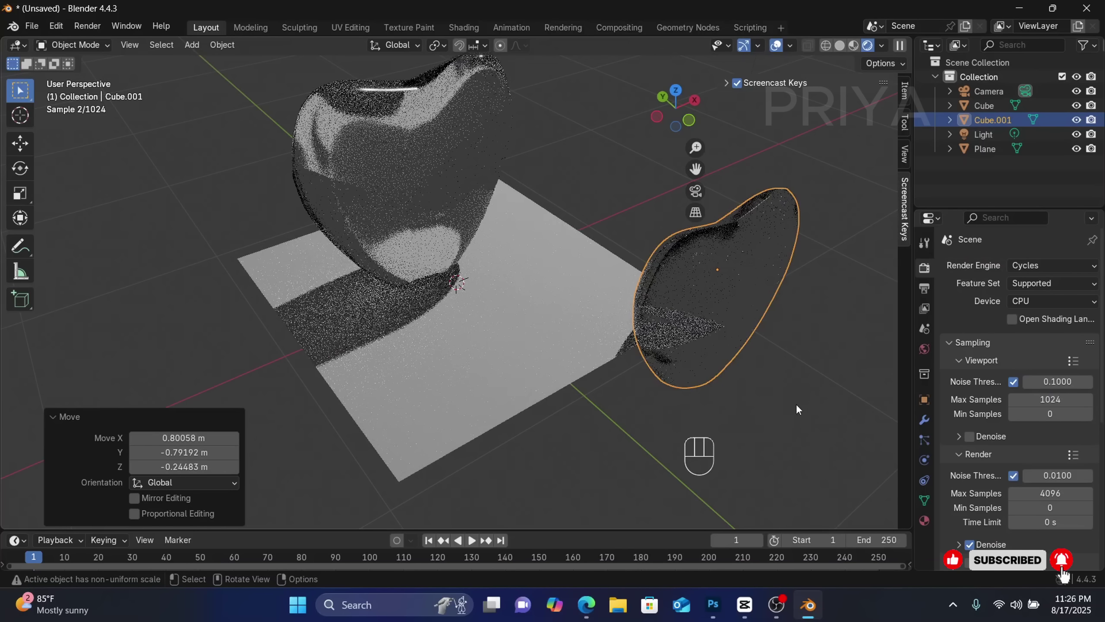
- Make the copied heart's glass material single-user and set its colour to red
left_click(925, 520)
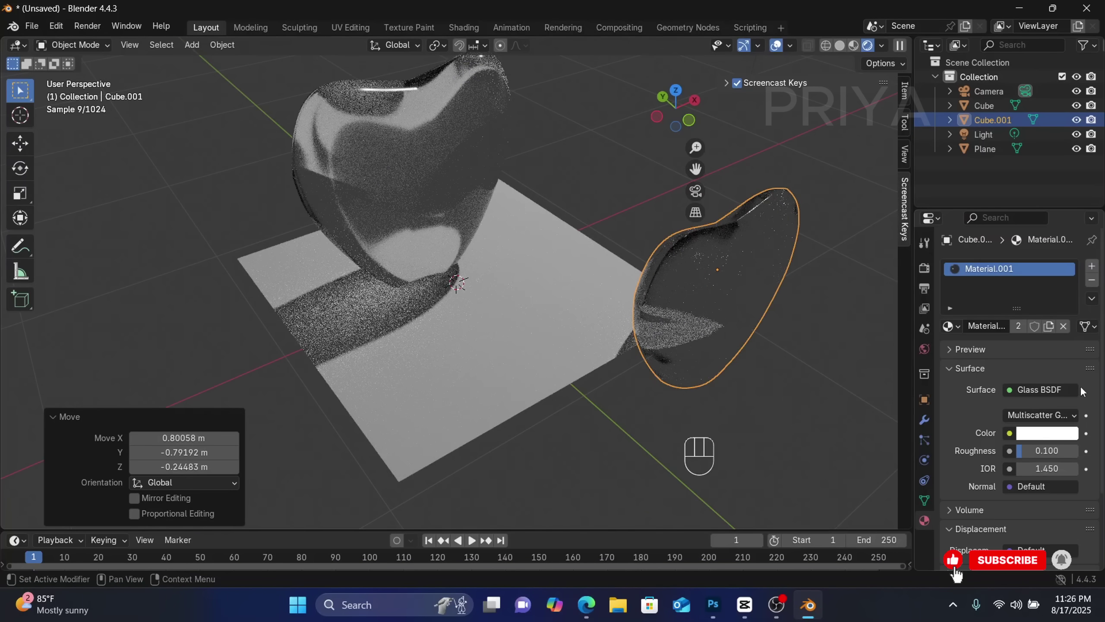
left_click(1049, 325)
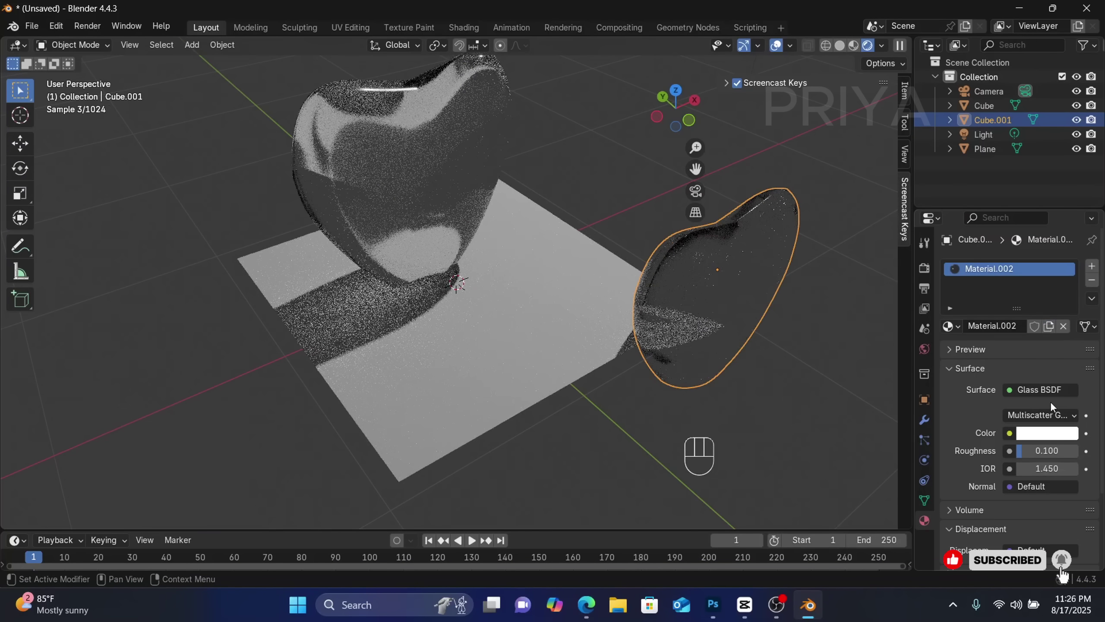
left_click(1048, 433)
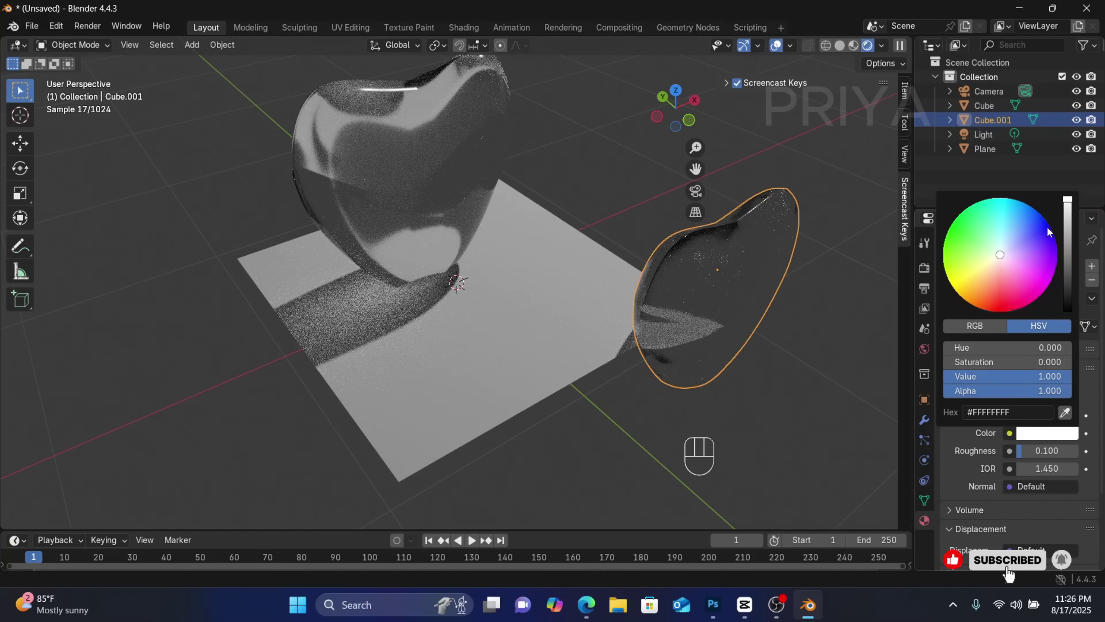
left_click(1005, 309)
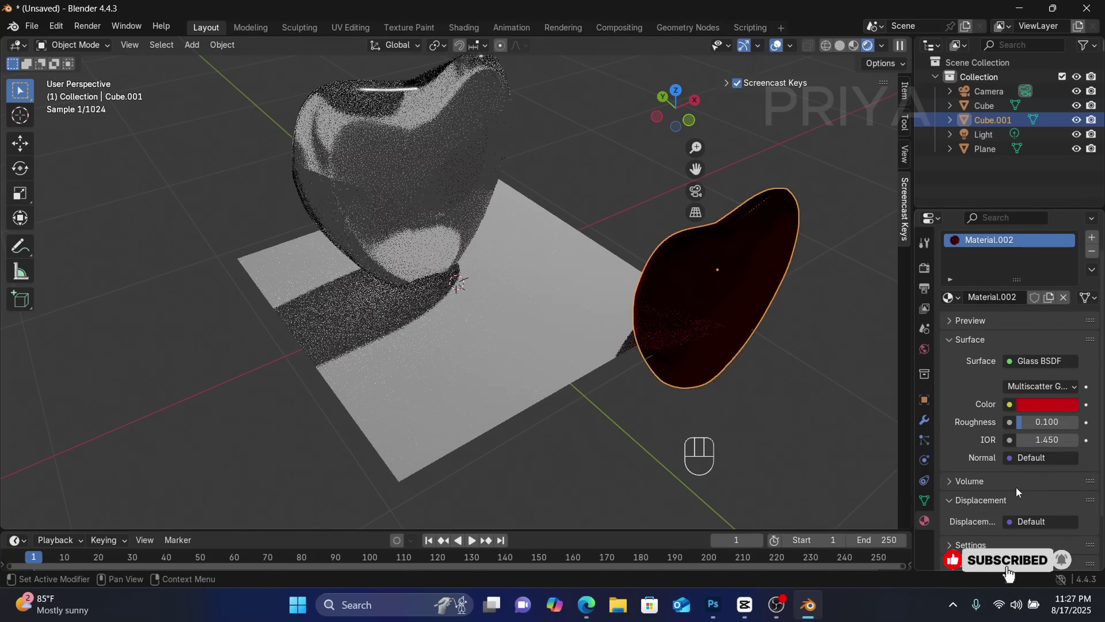
scroll(1019, 418, "up", 2)
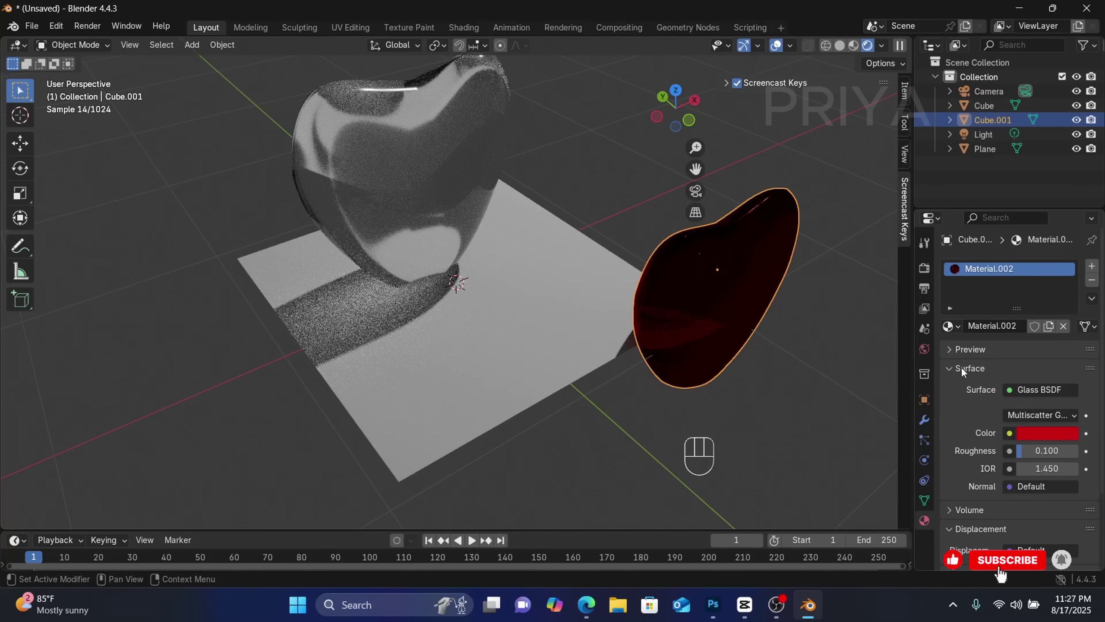
- Move the red heart about -1.01 m in X, 1.16 m in Y and 0.47 m in Z into the clear heart and scale it by 0.721
key("g")
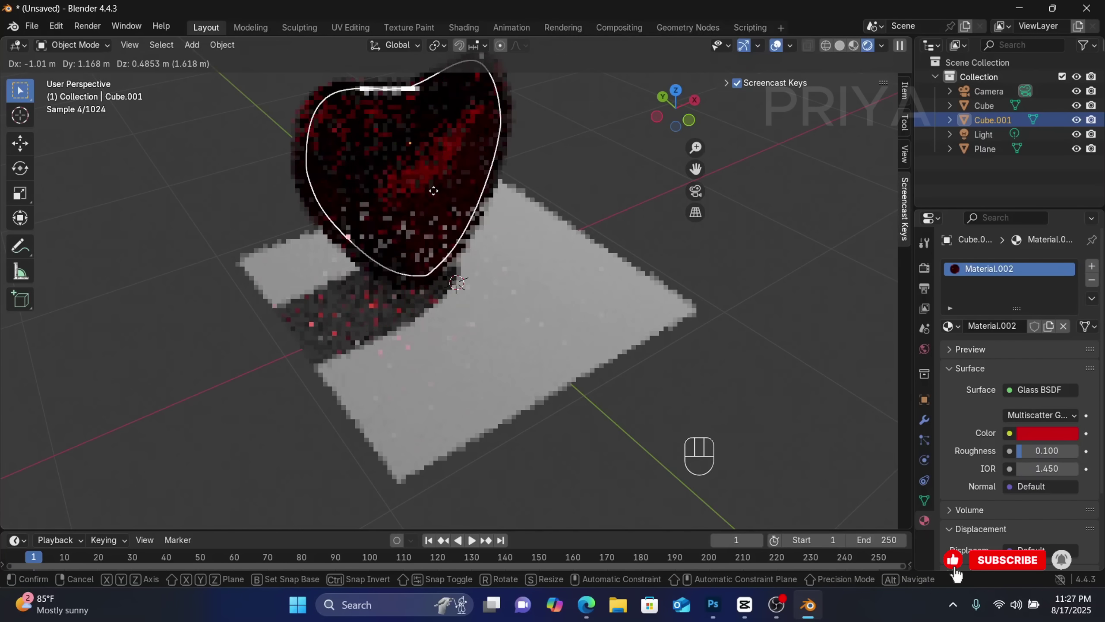
left_click(503, 291)
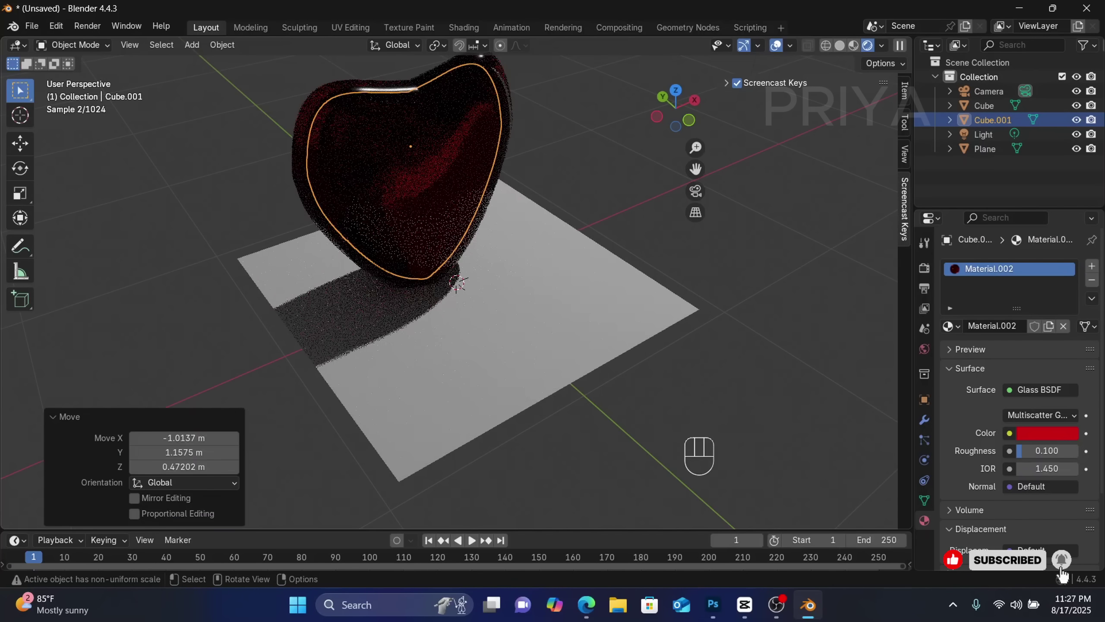
key("s")
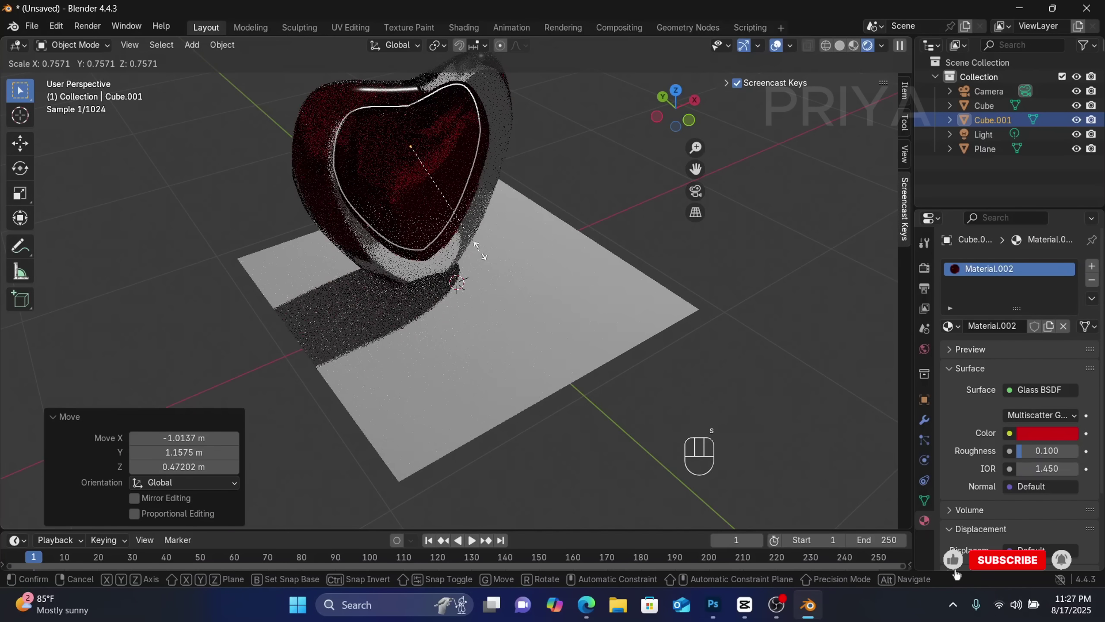
left_click(477, 247)
- Centre the red heart inside the clear one with a small move of about -0.04 m in Y and -0.06 m in Z, then deselect it
middle_click_drag(583, 284, 646, 306)
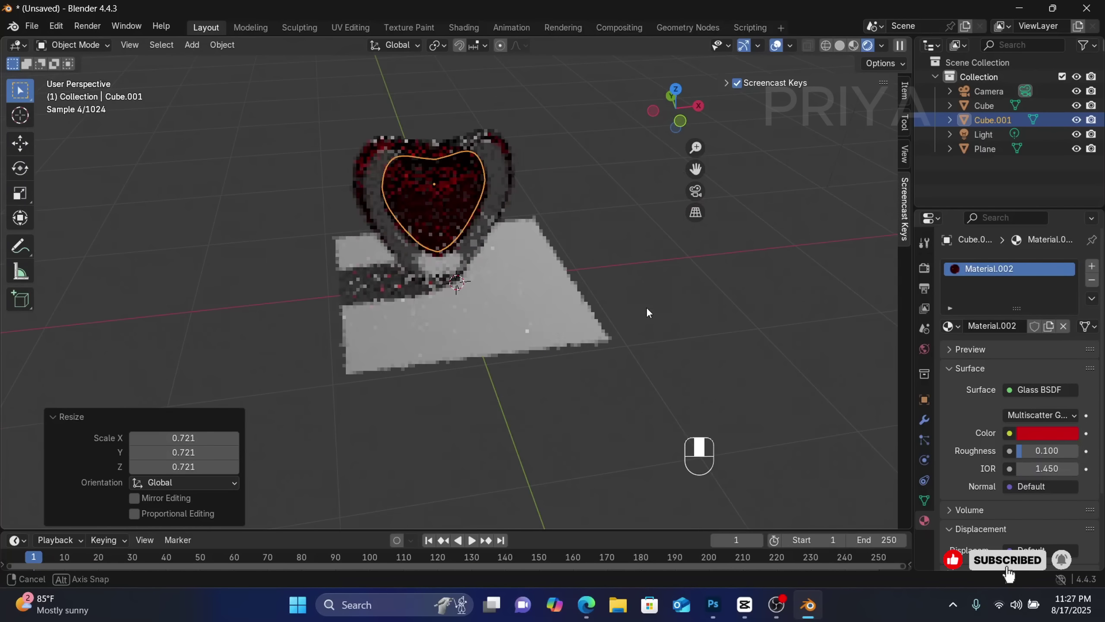
key("g")
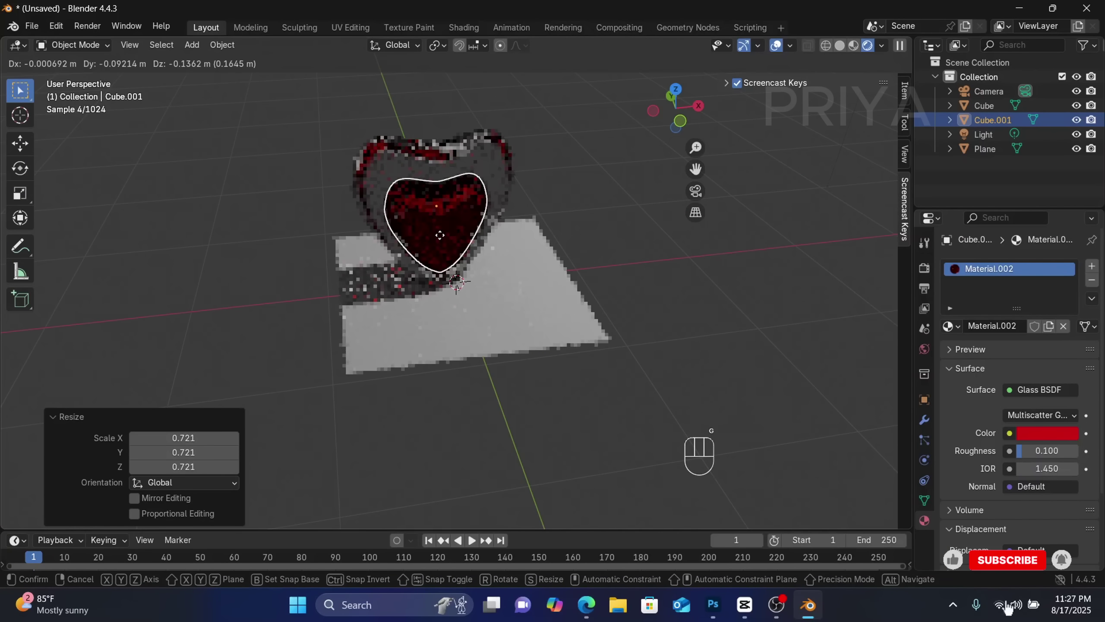
left_click(439, 223)
scroll(621, 366, "up", 1)
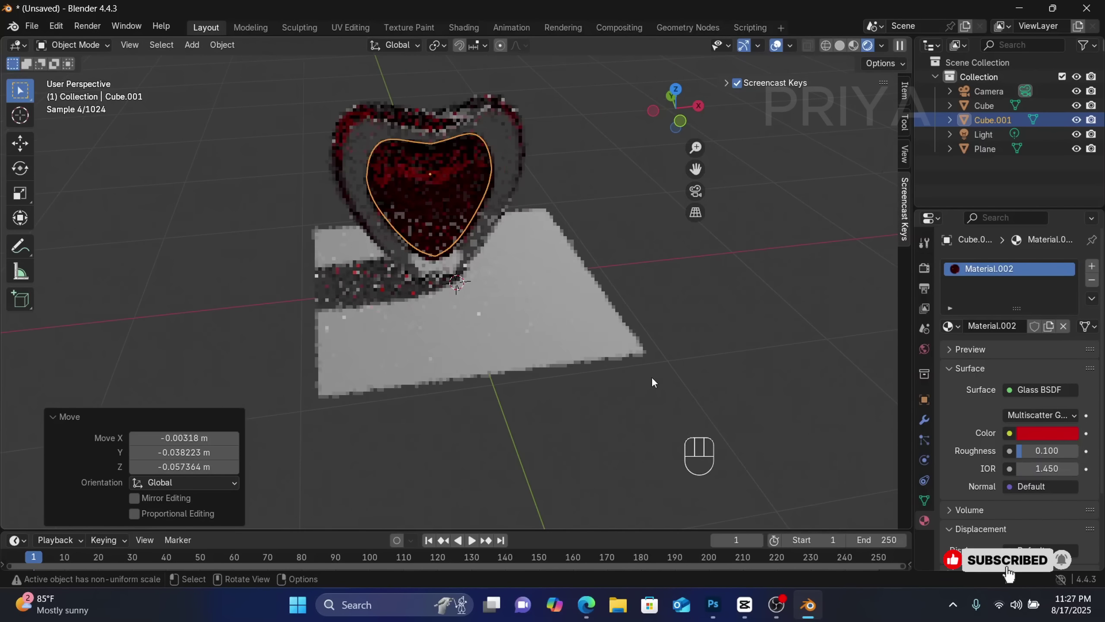
left_click(669, 349)
- Select the plane and move it about -0.09 m in X, 0.36 m in Y and 0.14 m in Z
scroll(672, 355, "up", 1)
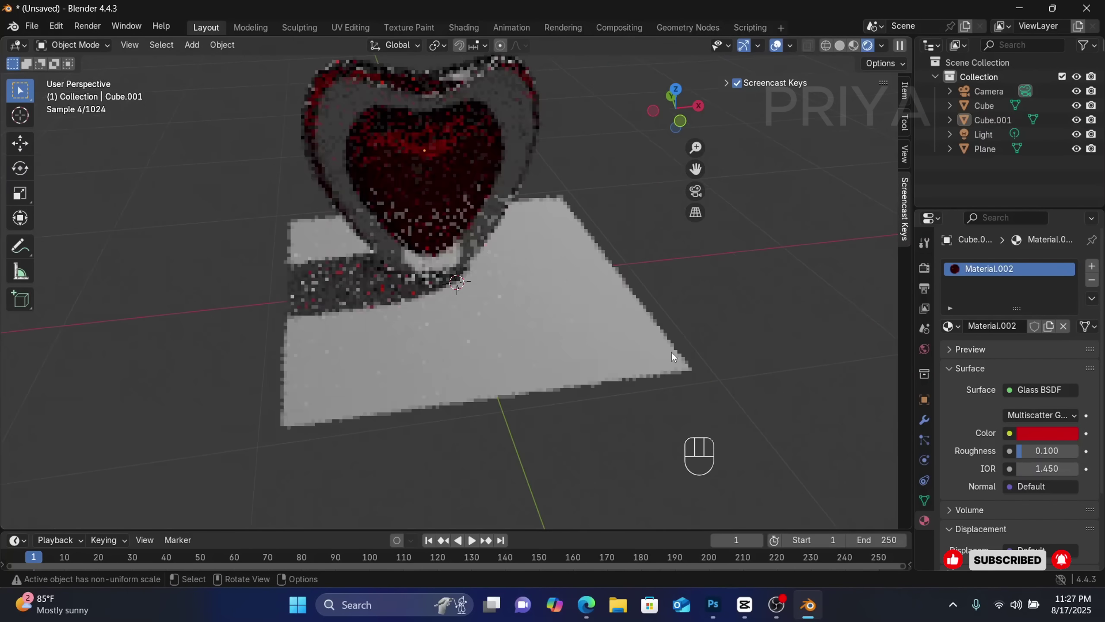
middle_click_drag(688, 288, 456, 389)
left_click(527, 360)
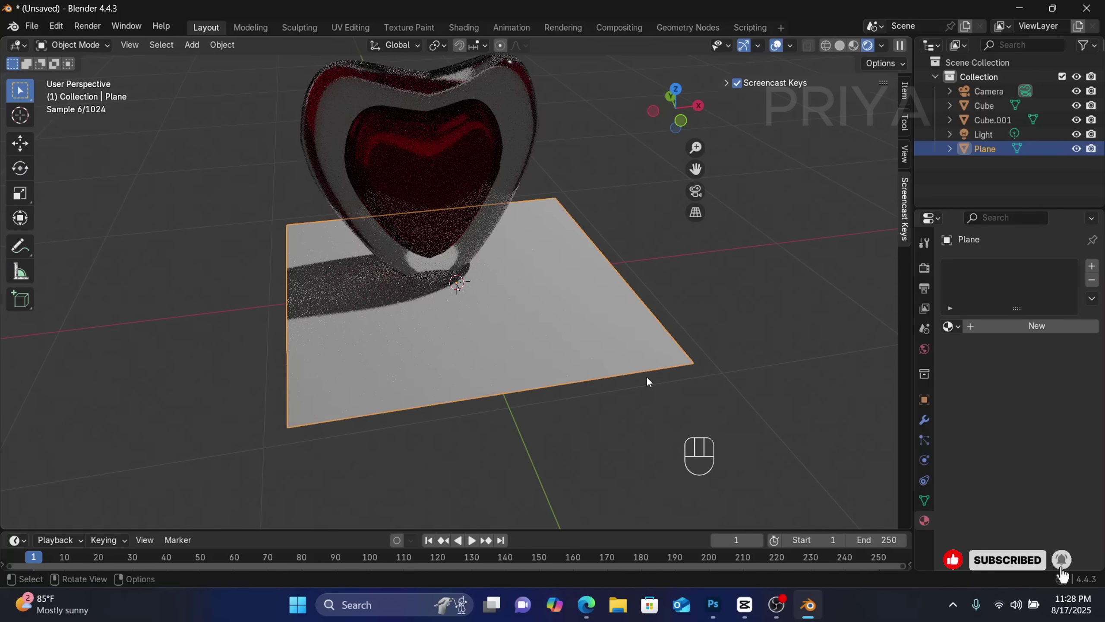
key("g")
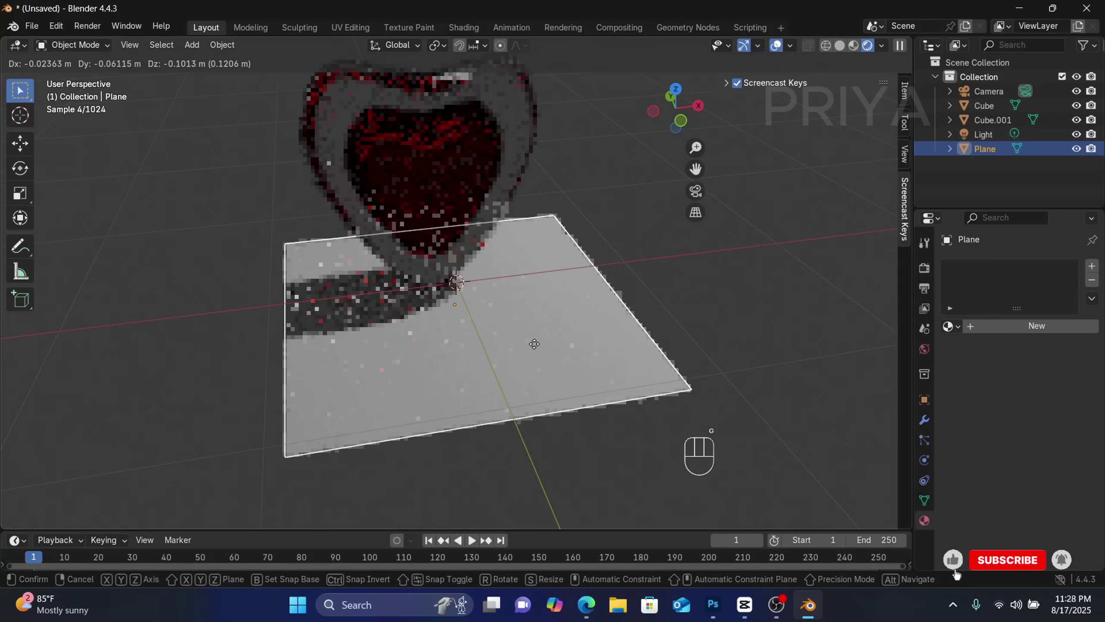
left_click(534, 192)
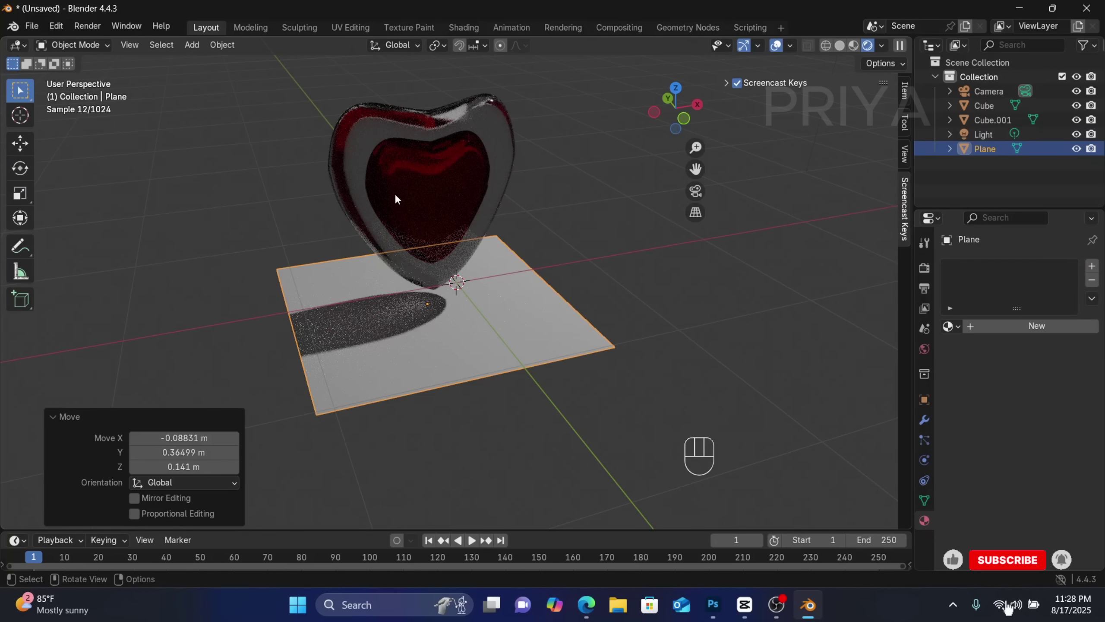
- Select the inner heart and brighten the red colour of its Glass BSDF material
left_click(458, 200)
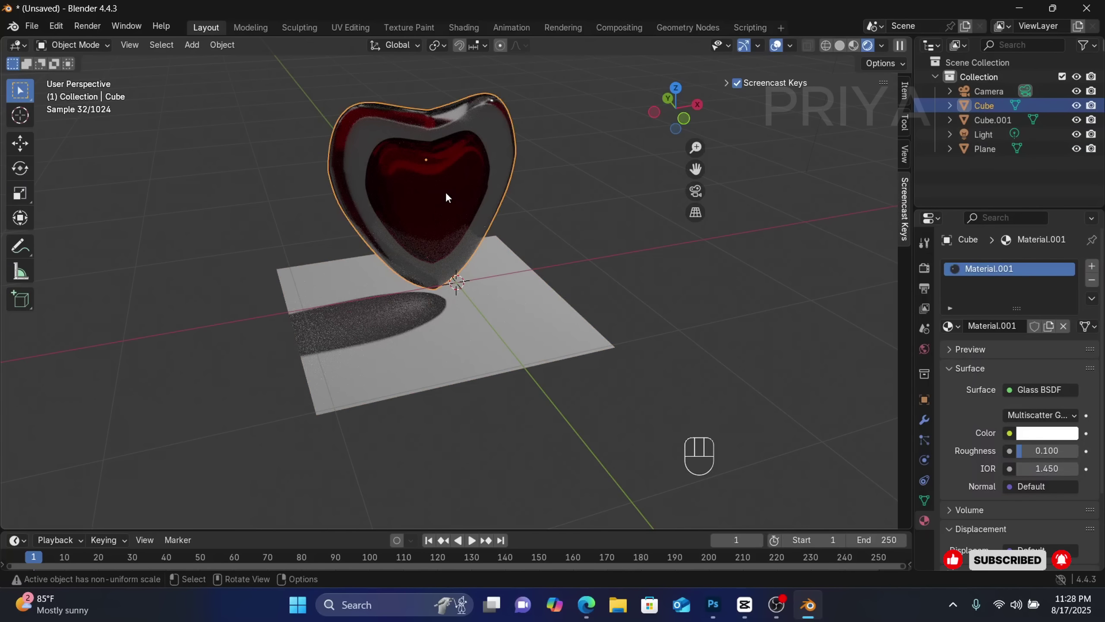
left_click(442, 185)
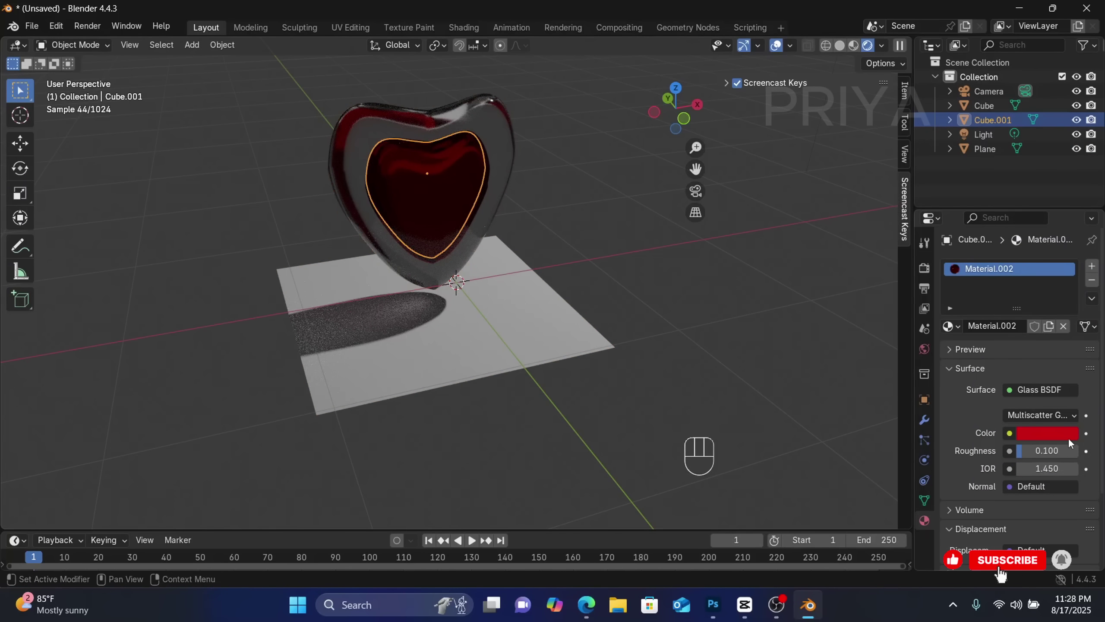
left_click(1047, 433)
left_click_drag(1069, 219, 1068, 199)
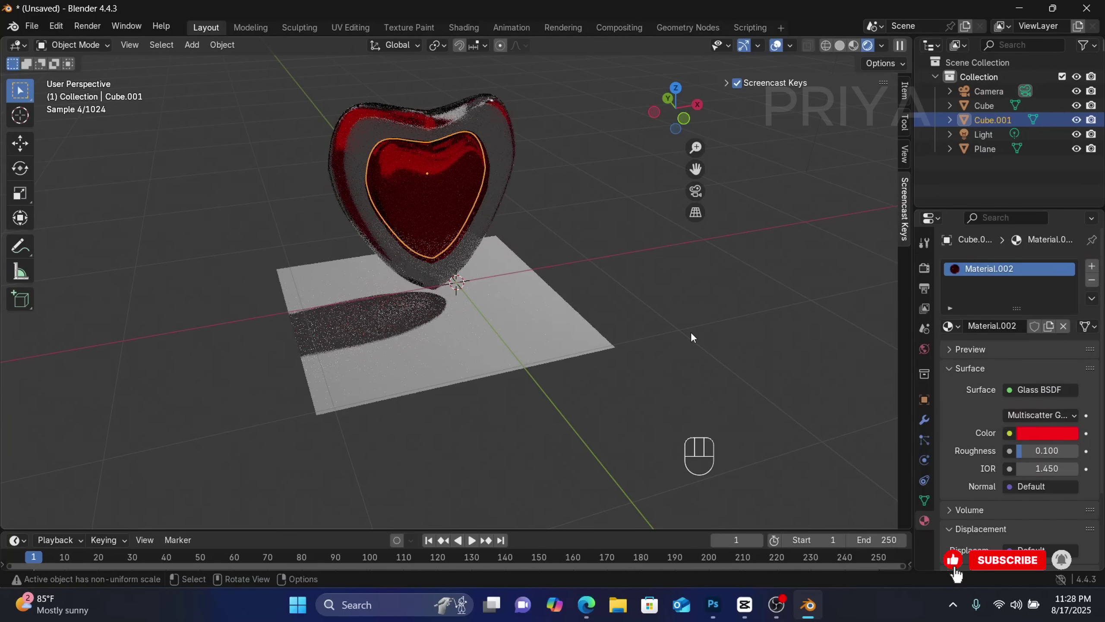
- Give the plane a new material and set its base colour to pale pink, #E7D7E5
left_click(541, 347)
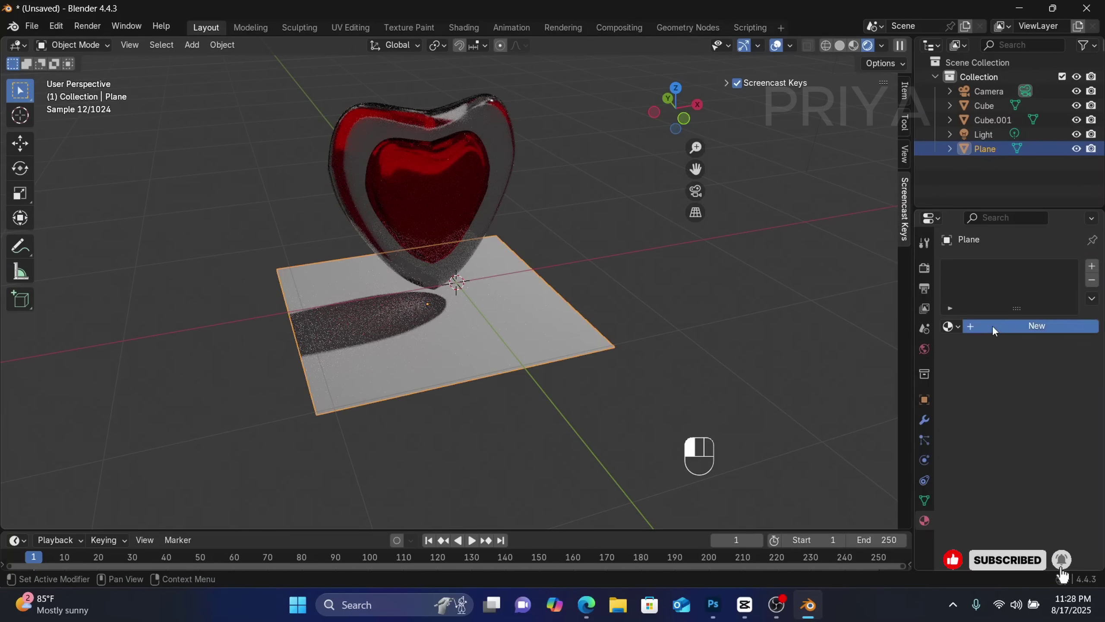
left_click(1036, 325)
left_click(1047, 415)
left_click(988, 247)
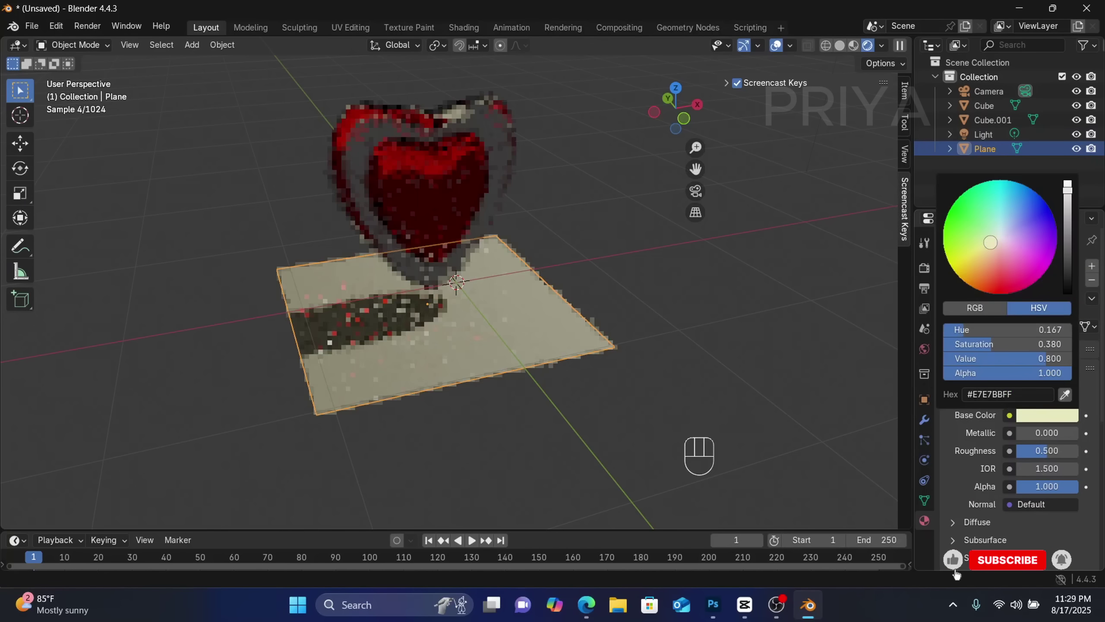
left_click_drag(990, 243, 1004, 240)
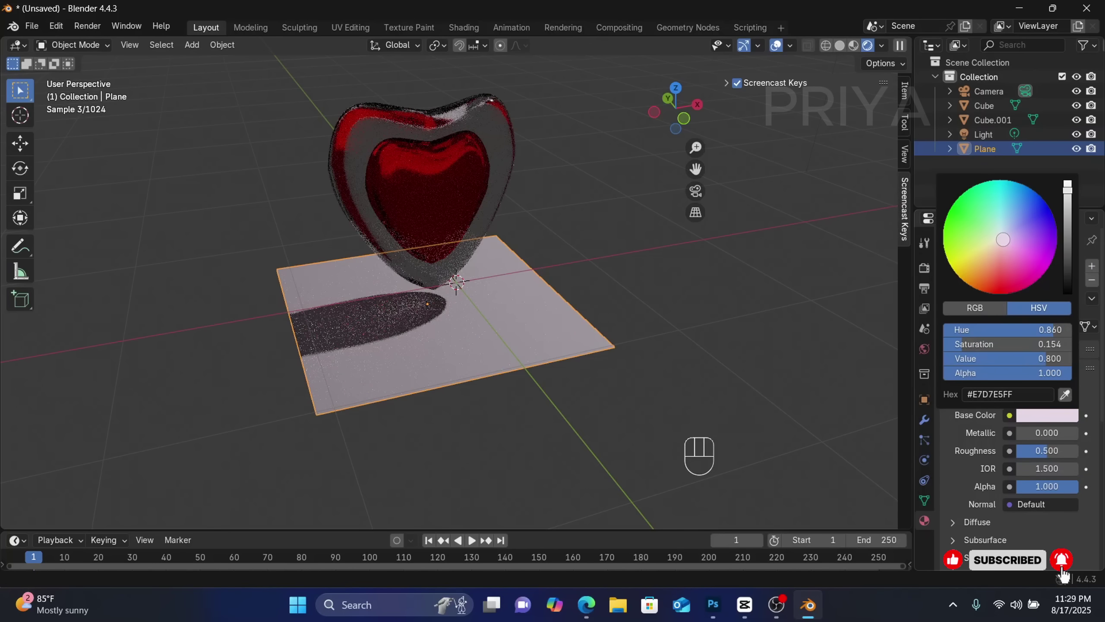
left_click(684, 330)
- Move the plane about 0.17 m in X, 0.03 m in Y and 0.16 m in Z up to the heart's tip, and deselect it
left_click(496, 324)
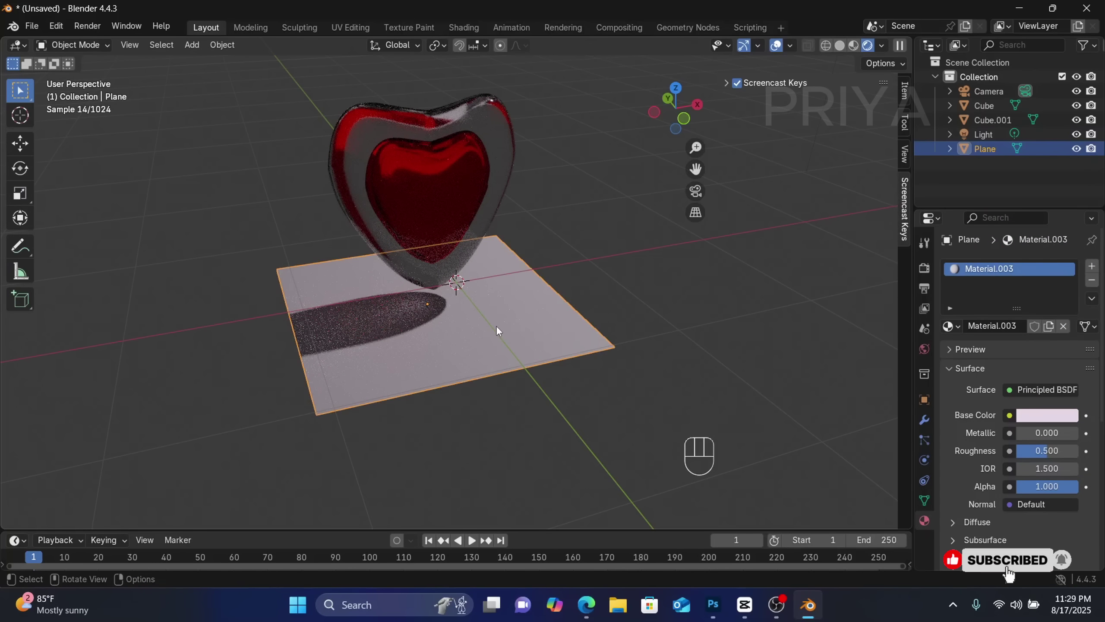
key("g")
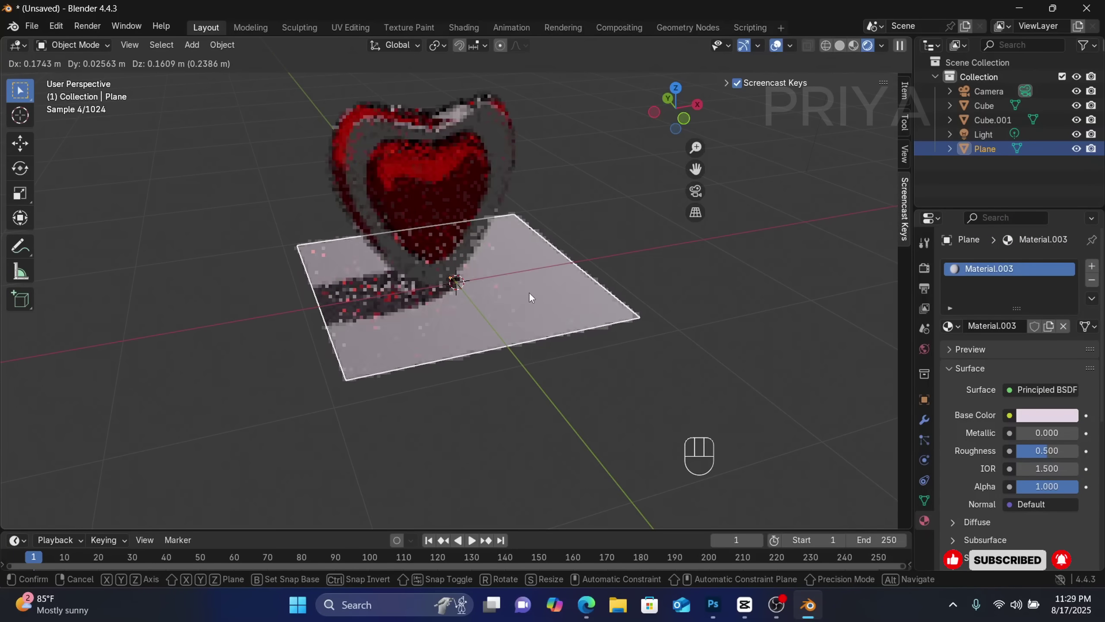
left_click(528, 292)
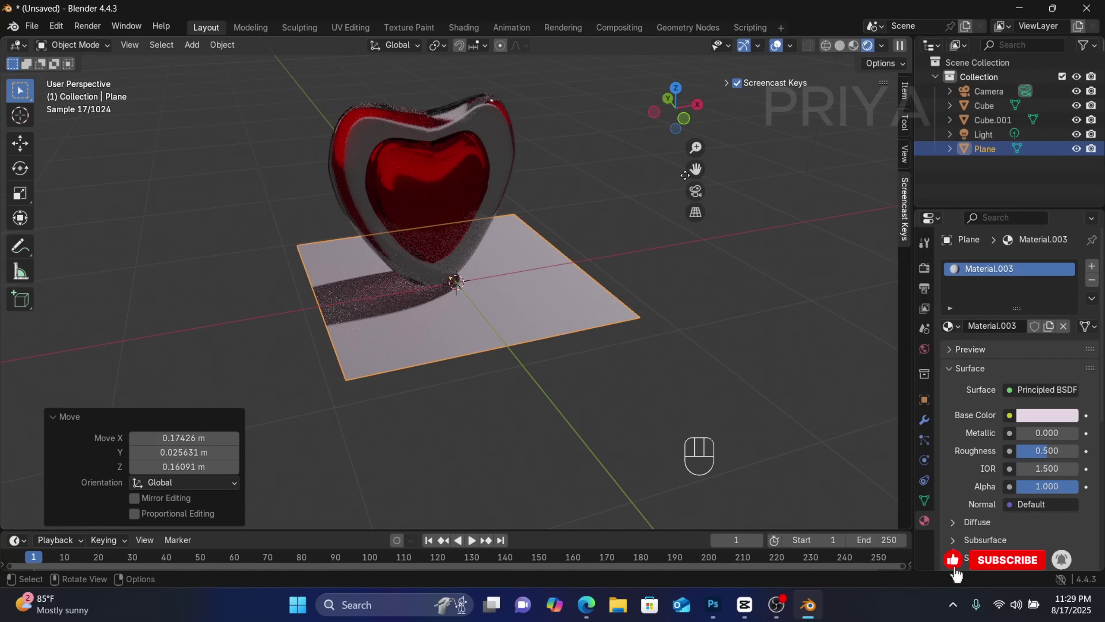
left_click(569, 205)
middle_click_drag(570, 205, 544, 187)
scroll(500, 183, "up", 3)
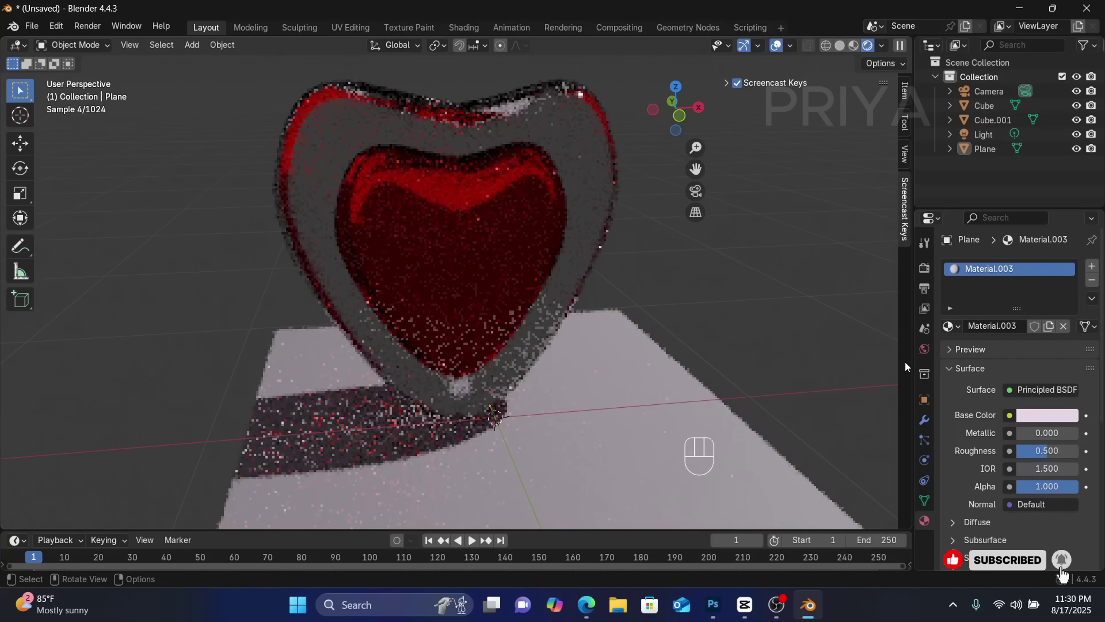